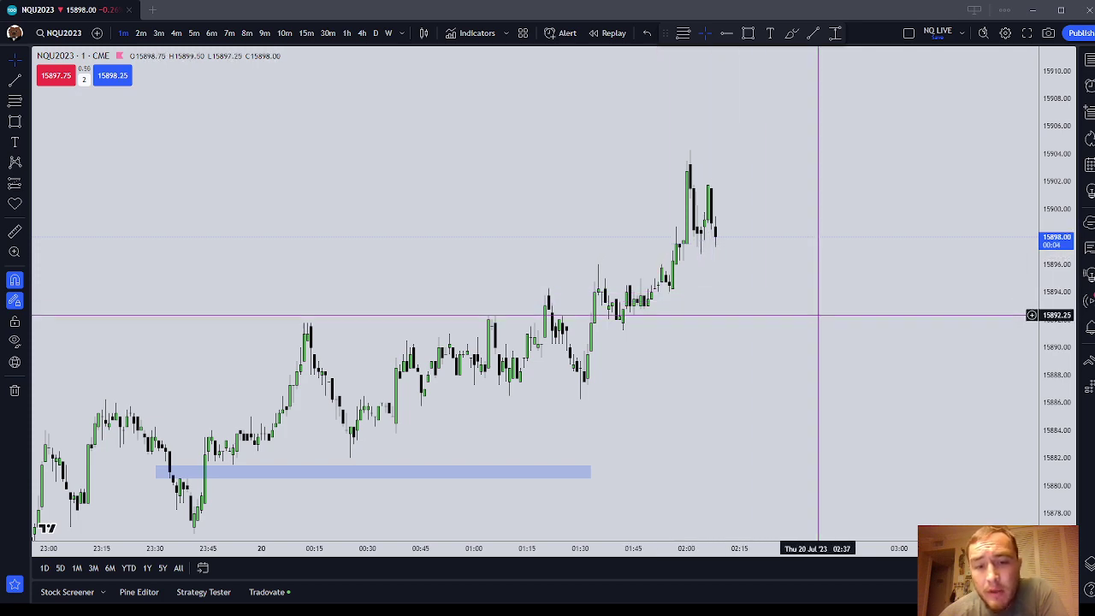
Switch the chart to the 30-minute timeframe and circle the price area at the latest candle, around 15895, with the Brush
scroll(861, 325, "down", 4)
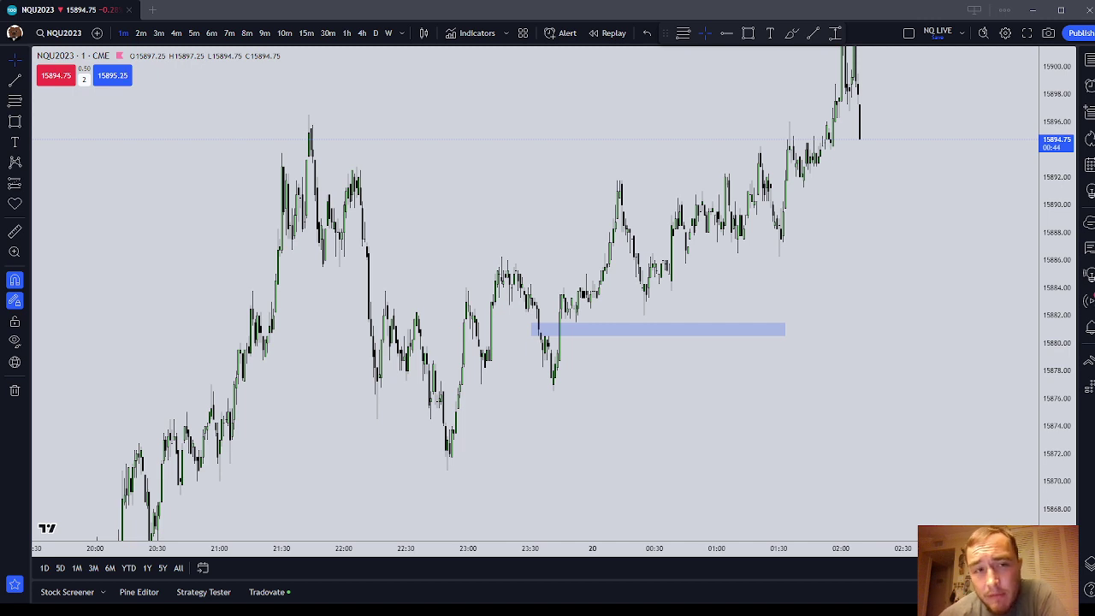
left_click(328, 32)
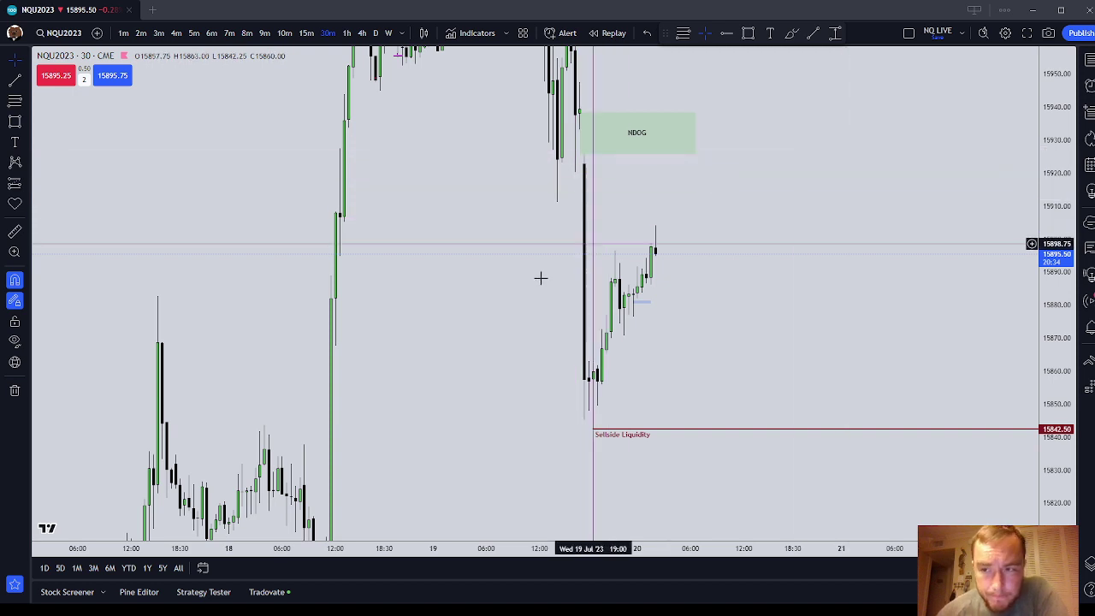
left_click(791, 33)
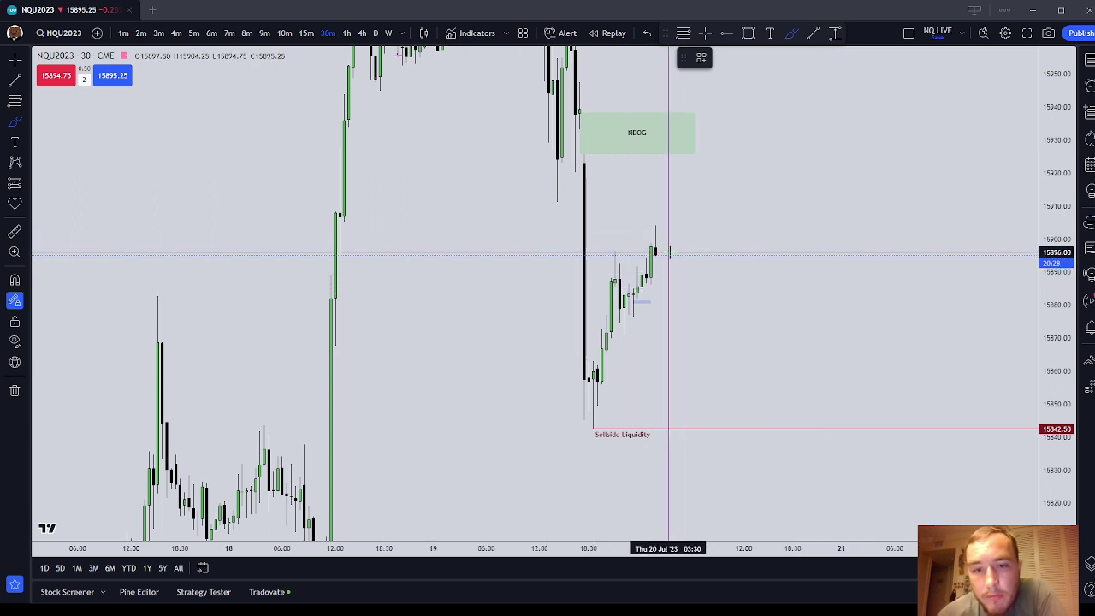
mouse_move(667, 250)
left_mouse_down()
mouse_move(645, 251)
mouse_move(672, 254)
mouse_move(660, 252)
left_mouse_up()
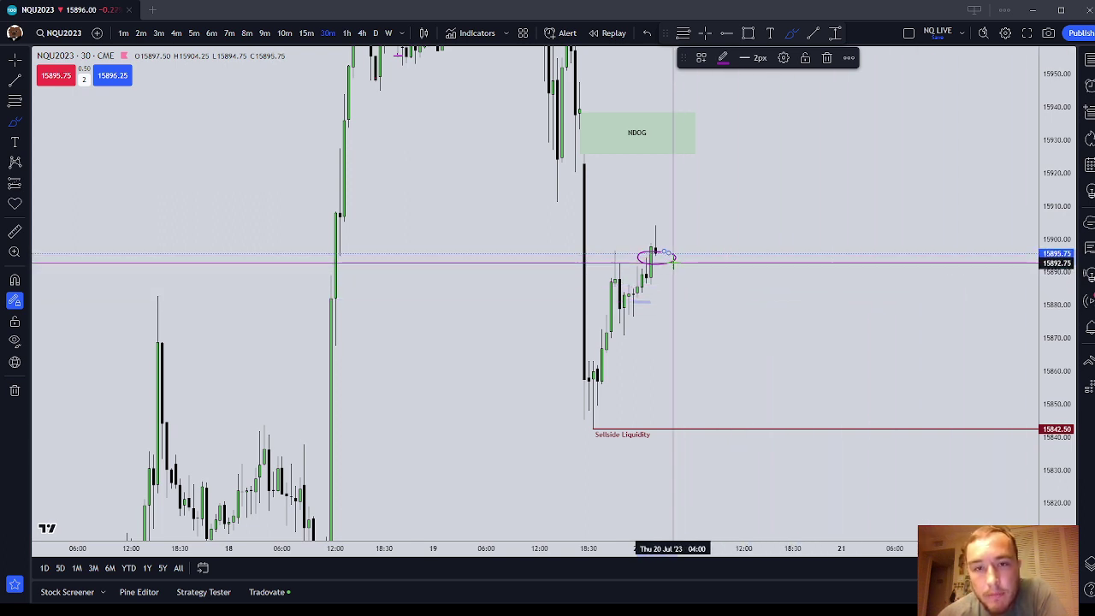
key("Escape")
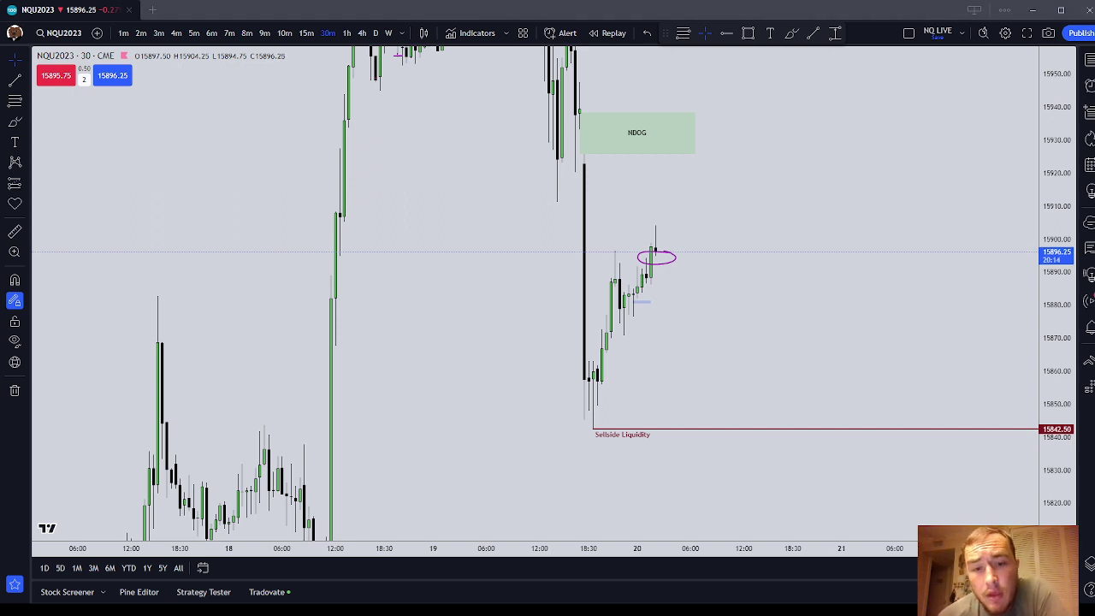
Place a horizontal ray on the July 19 swing high at 16000.00, apply the Buyside Liquidity template and lock it
left_click_drag(808, 202, 808, 284)
left_click_drag(1054, 184, 1054, 372)
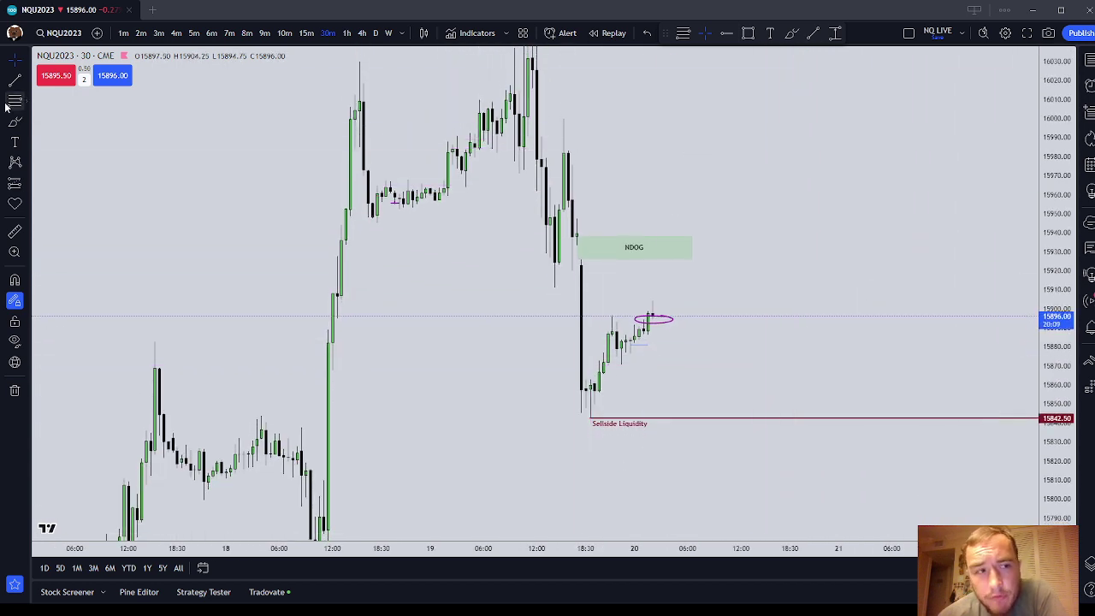
left_click(729, 35)
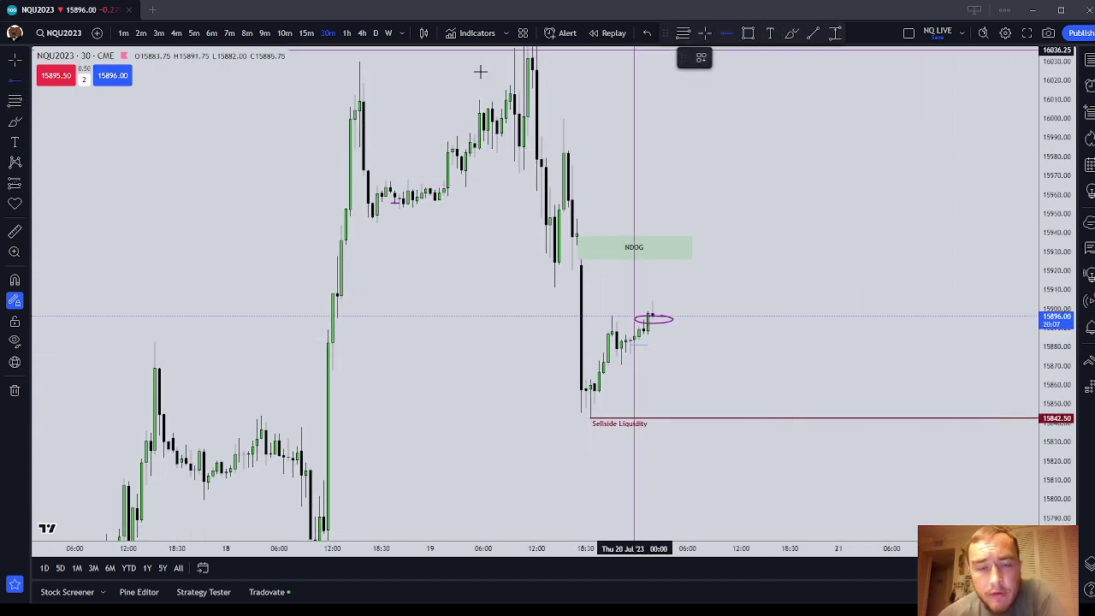
left_click(15, 282)
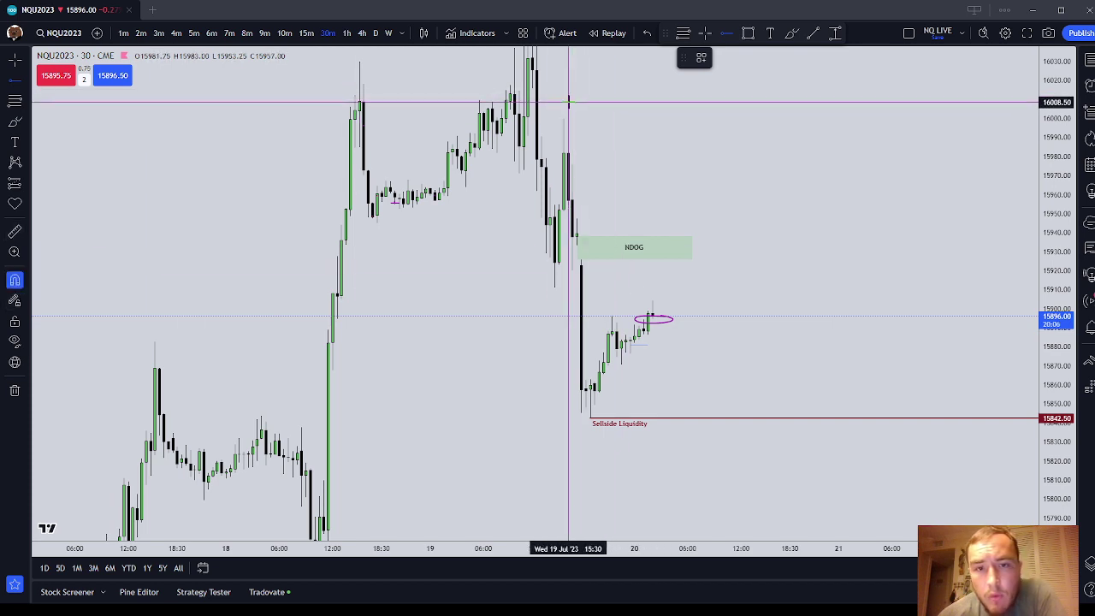
left_click(564, 118)
left_click(701, 57)
left_click(730, 125)
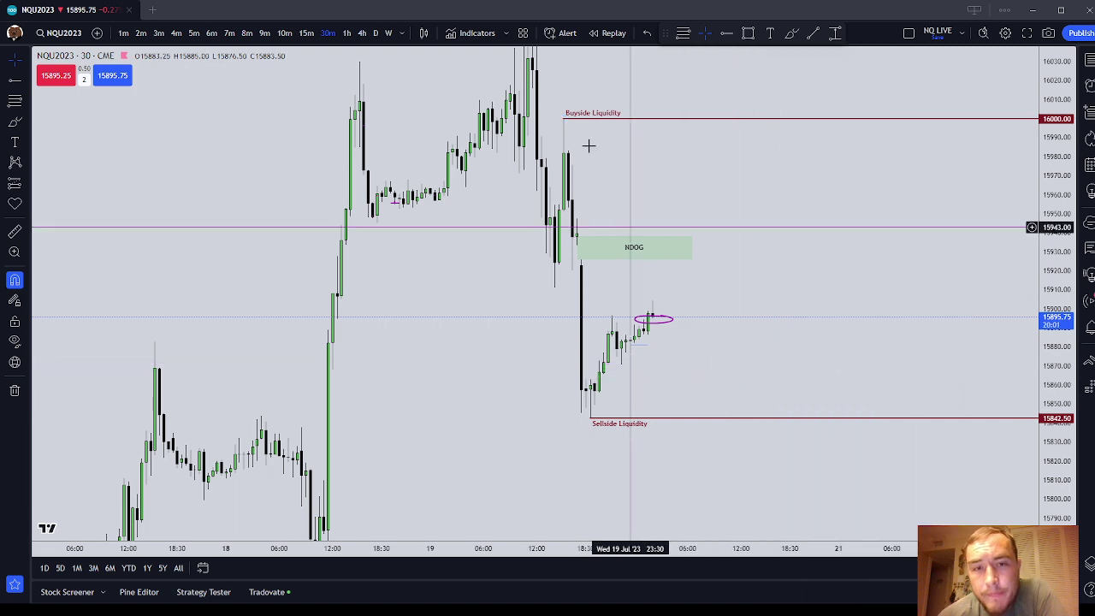
left_click(847, 57)
right_click(854, 234)
left_click(798, 218)
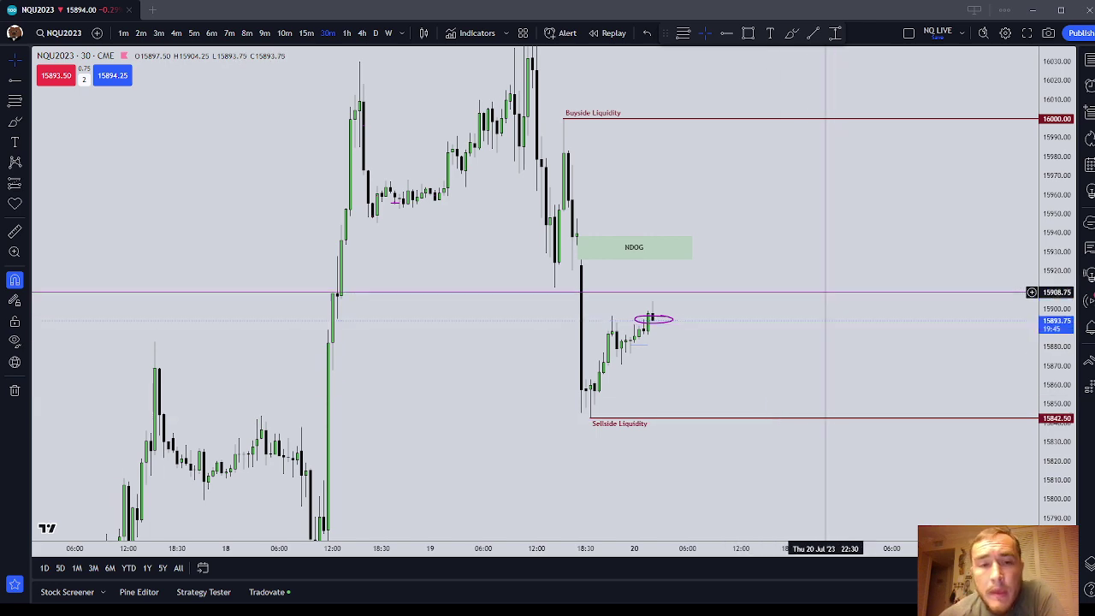
Set the chart to the 1-minute timeframe and delete the purple brush ellipse around the latest price
scroll(817, 220, "up", 3)
left_click_drag(496, 281, 731, 269)
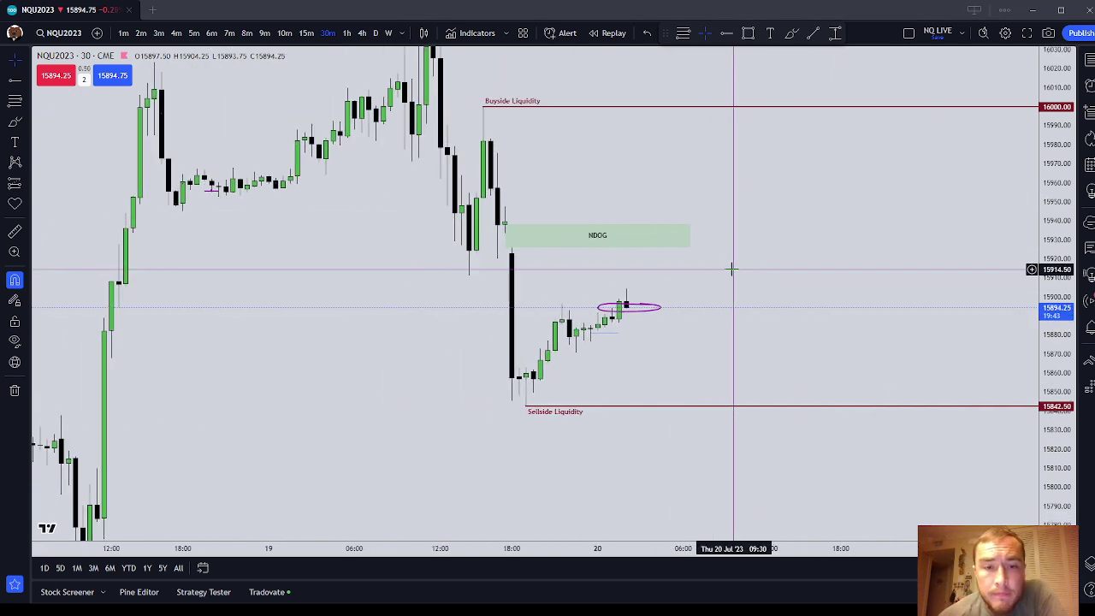
left_click(285, 35)
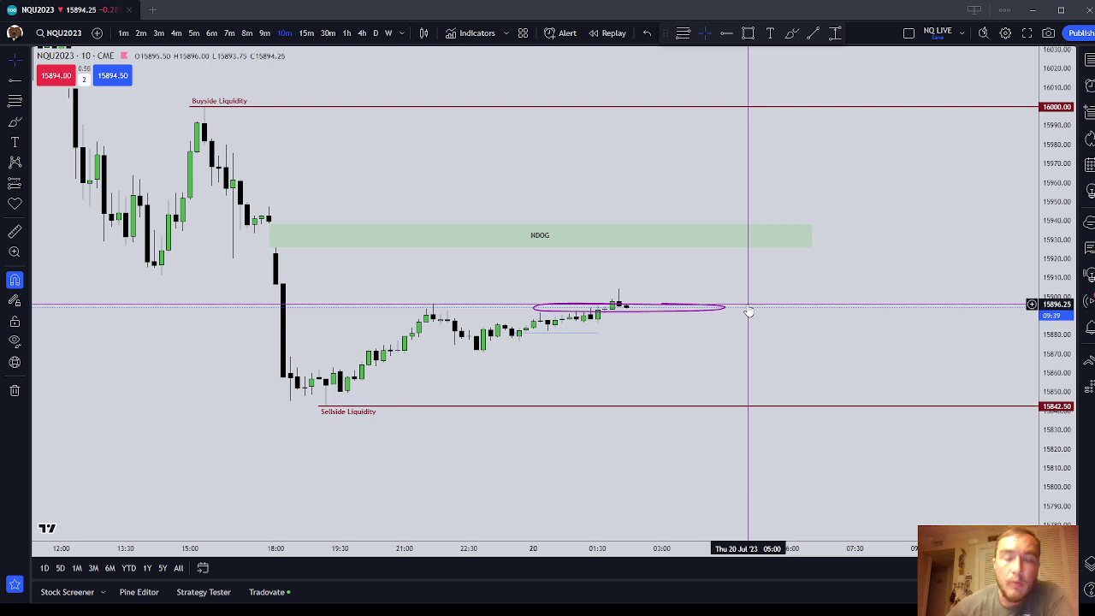
left_click(123, 33)
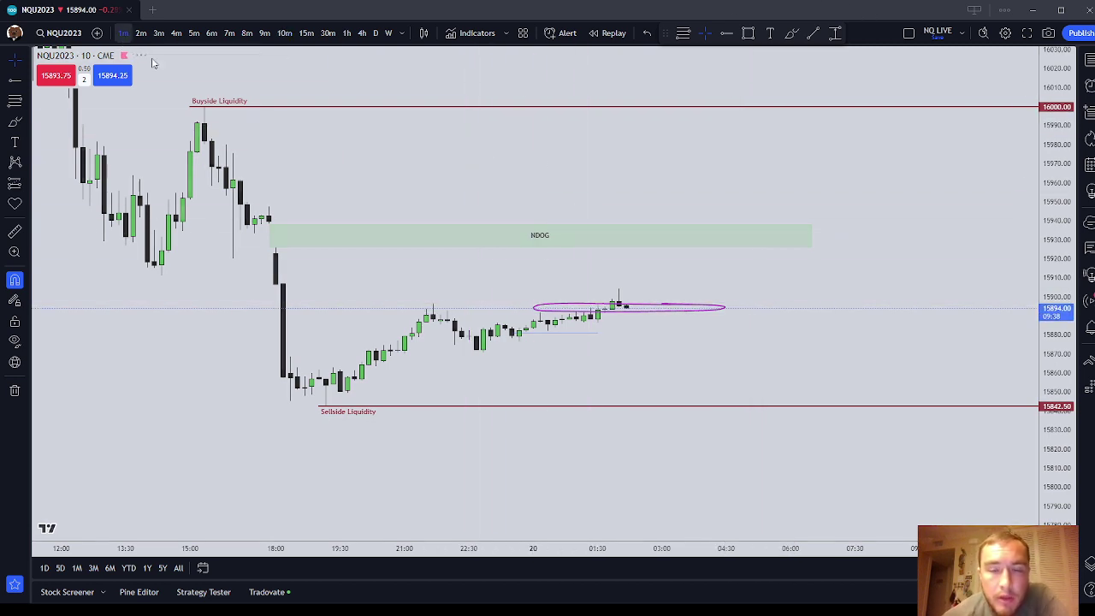
left_click(582, 305)
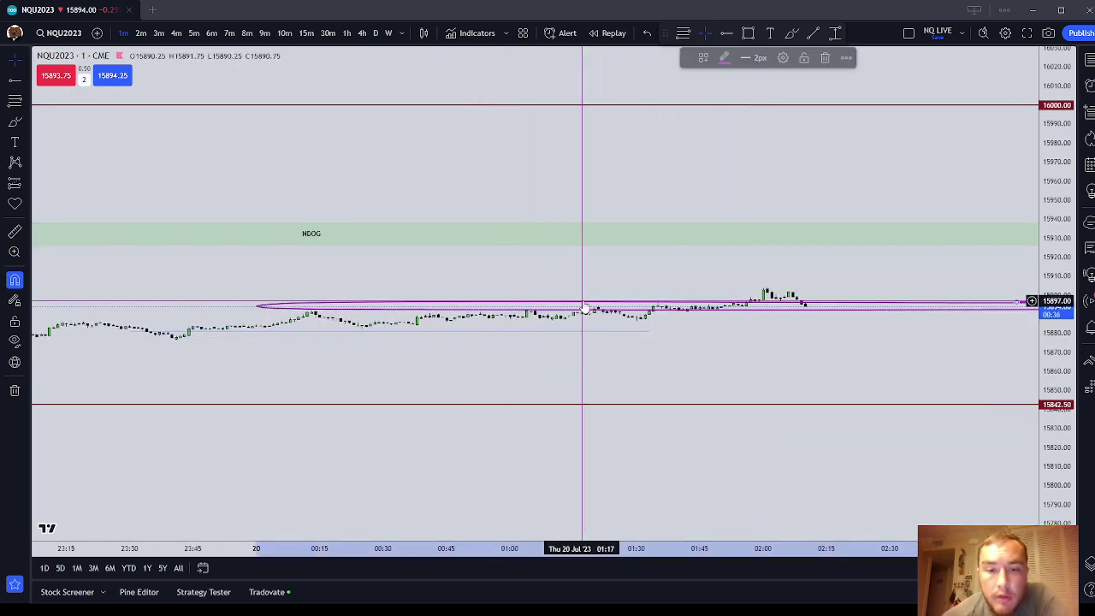
left_click(825, 58)
Examine the 1-minute price action around the start of the NDOG zone near the 18:00 session open
scroll(496, 169, "down", 5)
left_click_drag(496, 169, 877, 253)
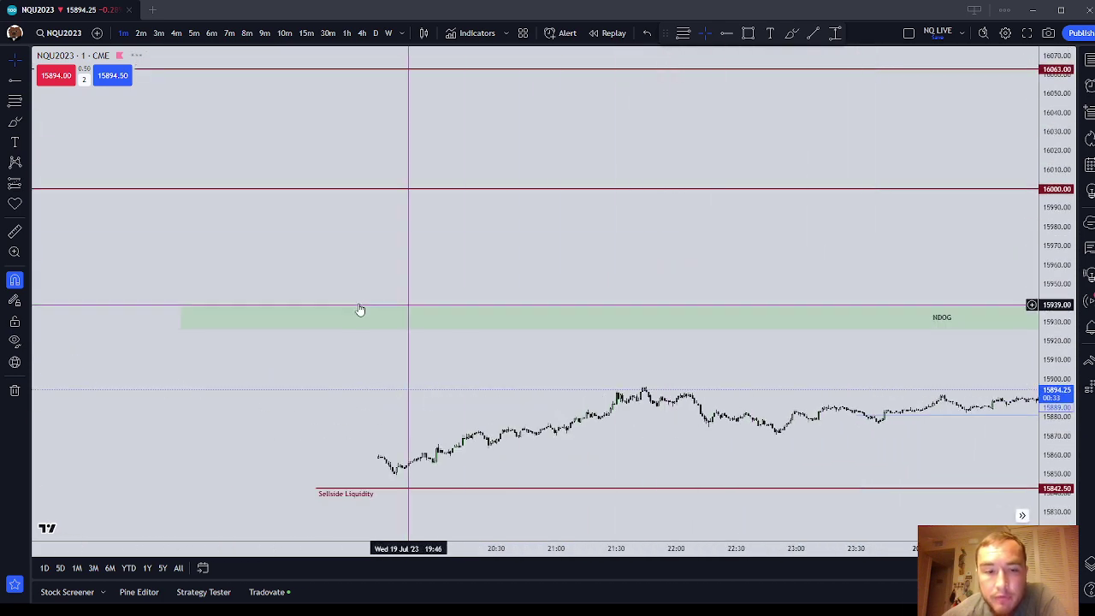
left_click_drag(408, 276, 765, 291)
left_click_drag(1053, 282, 1052, 162)
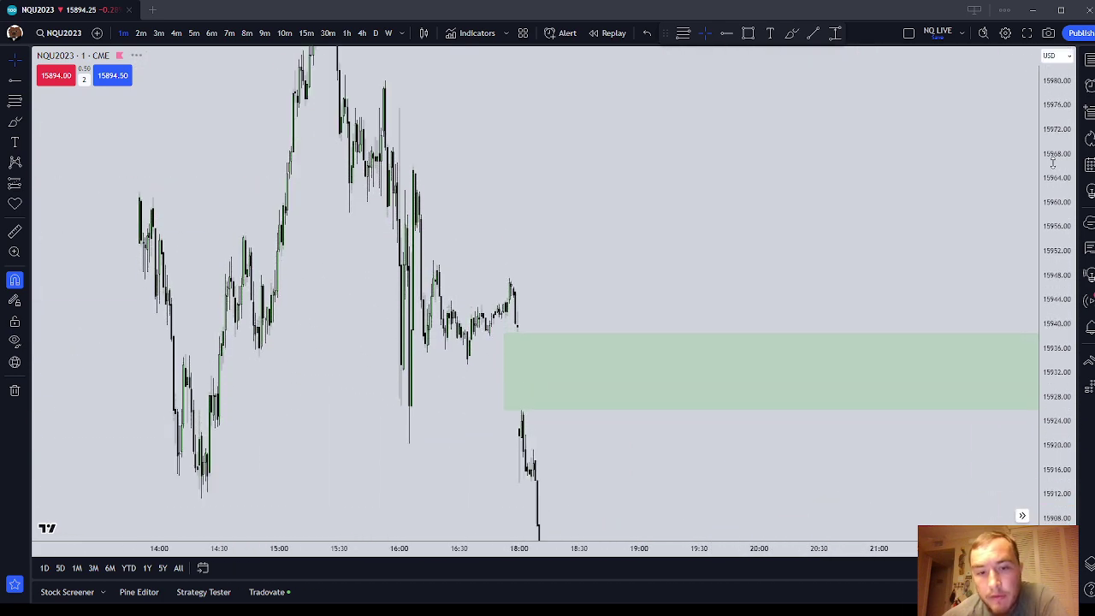
scroll(550, 413, "up", 2)
left_click_drag(494, 461, 640, 374)
scroll(641, 374, "up", 4)
left_click_drag(275, 349, 460, 383)
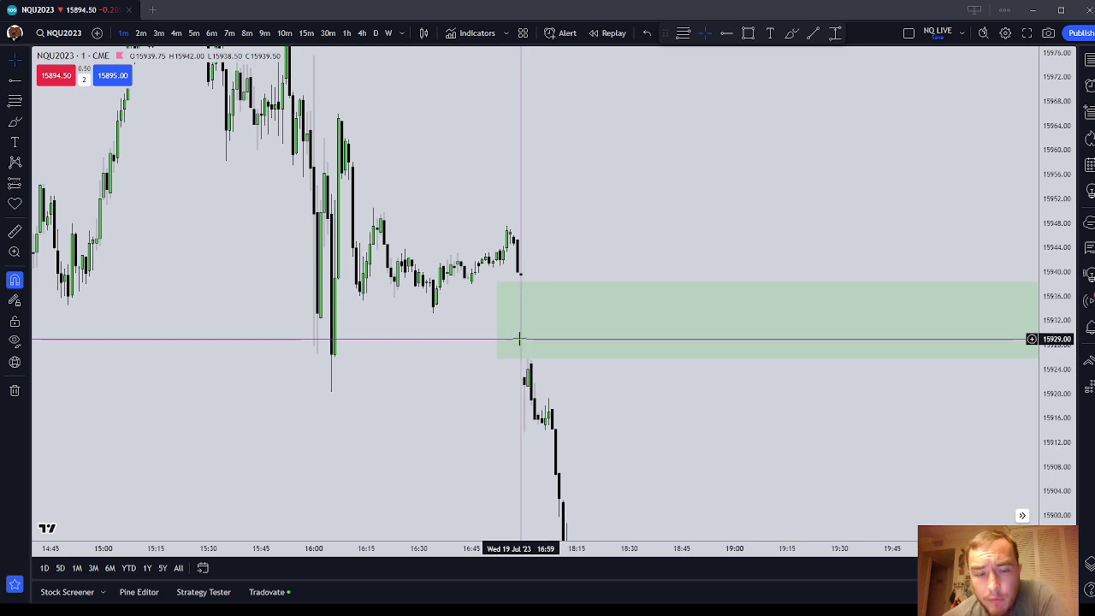
Examine the 1-minute price action between the NDOG zone and the Sellside Liquidity line up to the current price
left_click_drag(901, 405, 283, 354)
scroll(711, 406, "down", 5)
left_click_drag(771, 415, 274, 391)
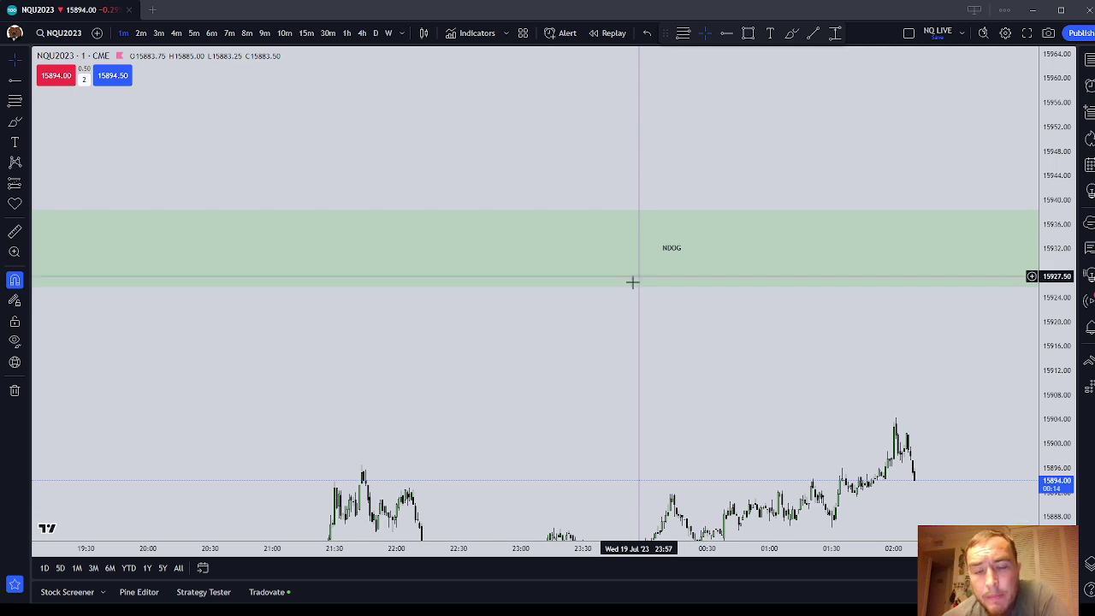
scroll(385, 374, "down", 1)
left_click_drag(490, 399, 687, 325)
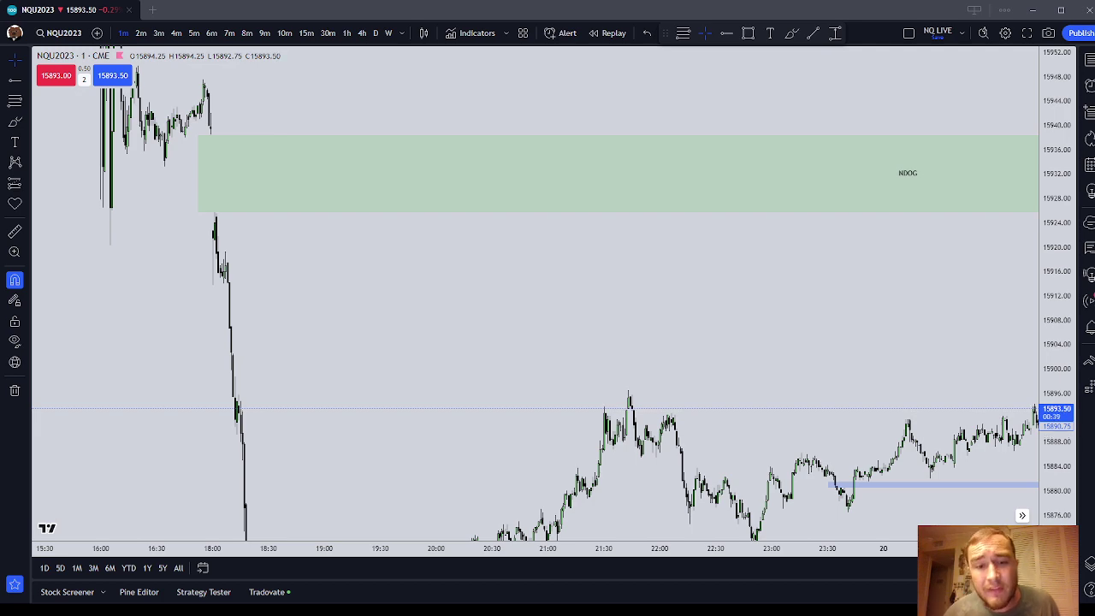
left_click_drag(826, 288, 402, 79)
scroll(447, 115, "down", 3)
left_click_drag(530, 130, 675, 223)
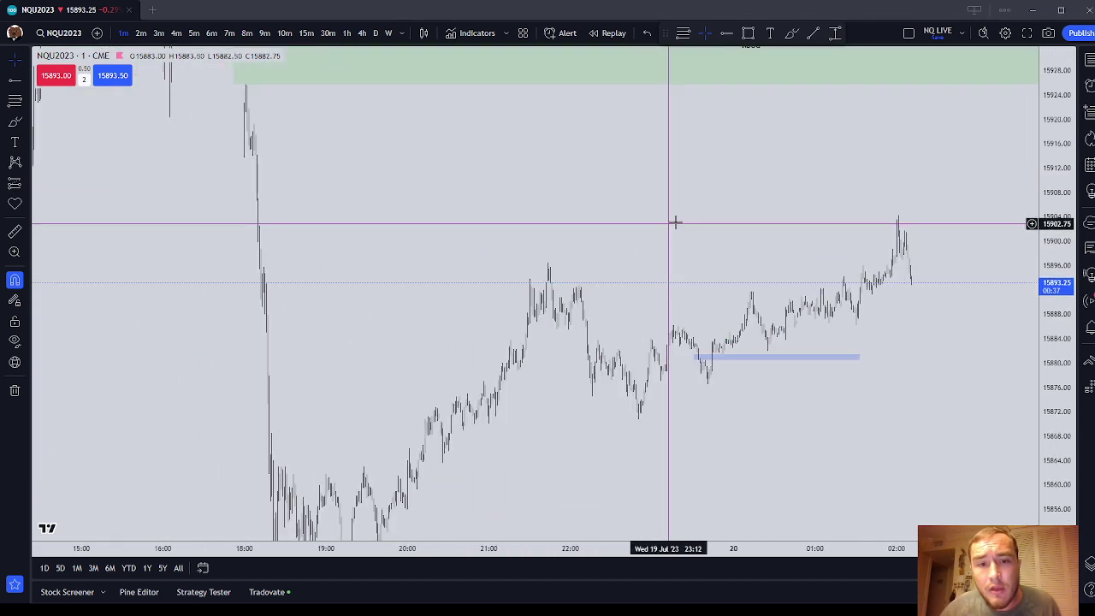
left_click_drag(1050, 183, 1050, 370)
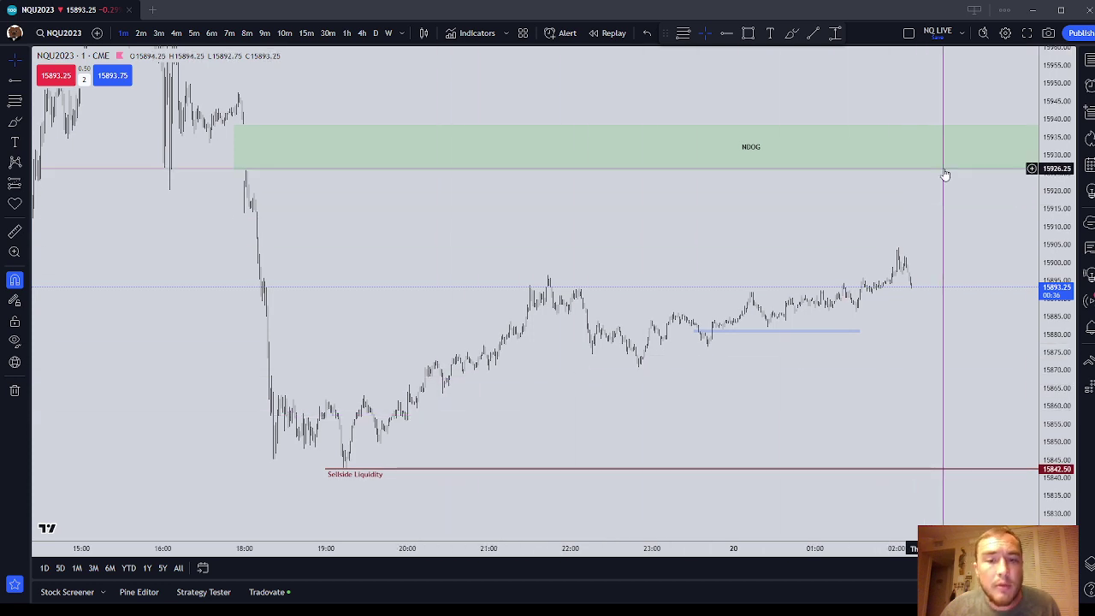
scroll(712, 310, "up", 2)
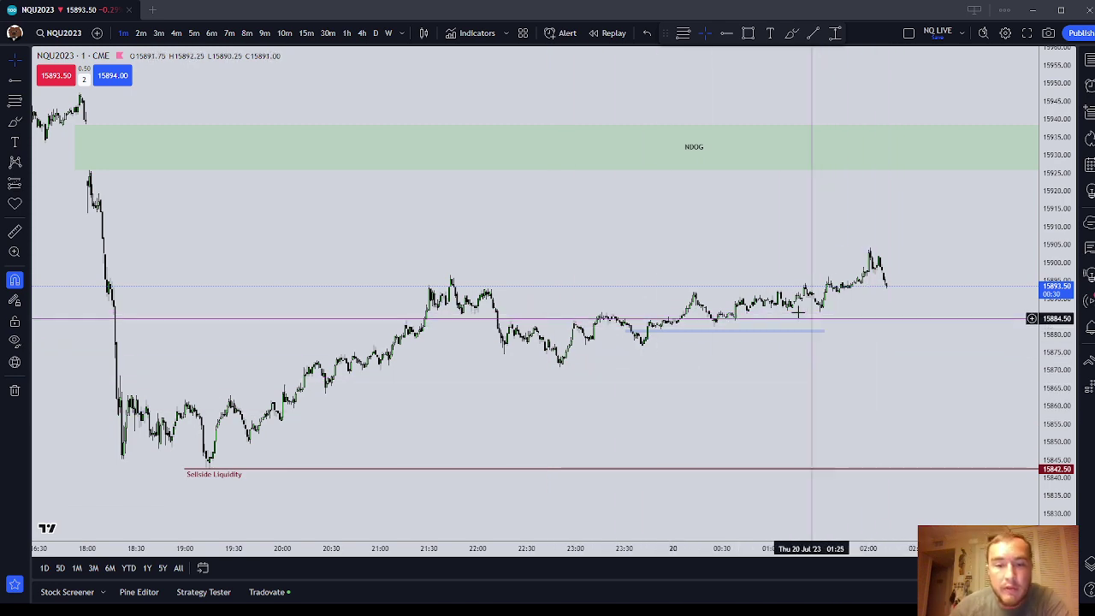
left_click_drag(259, 289, 461, 315)
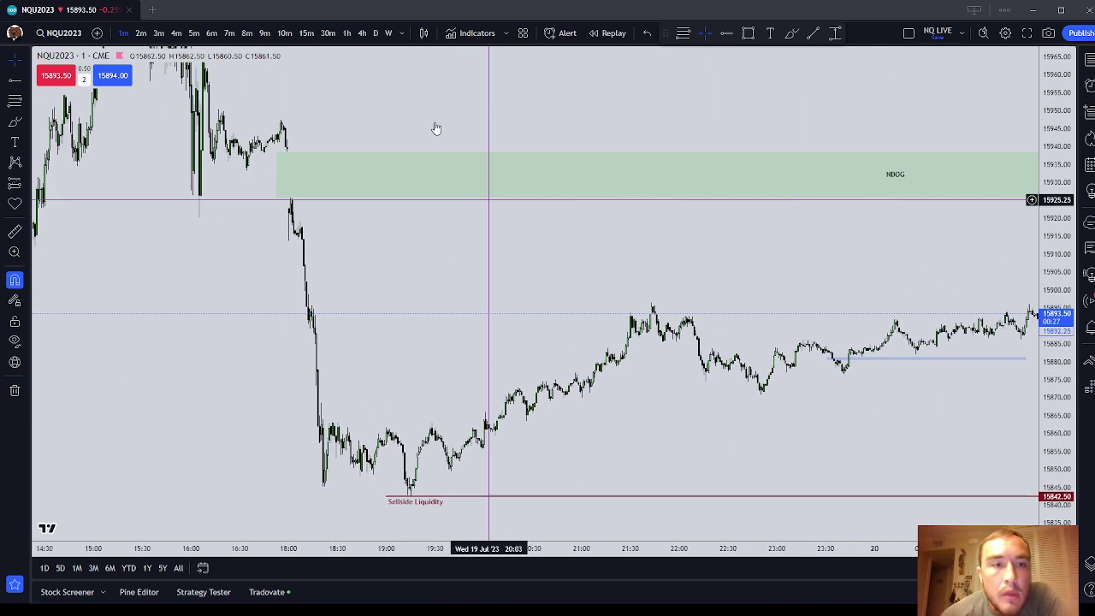
Switch the chart to the 15-minute timeframe and inspect the NDOG zone and the Buyside Liquidity line at 16000.00
left_click(303, 35)
left_click(306, 32)
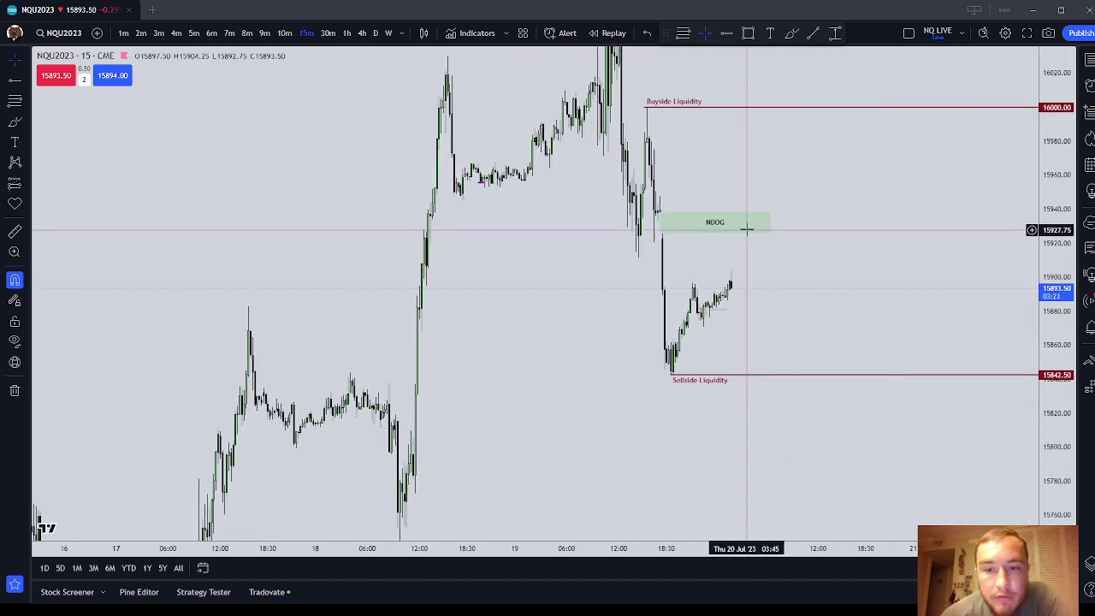
left_click(730, 228)
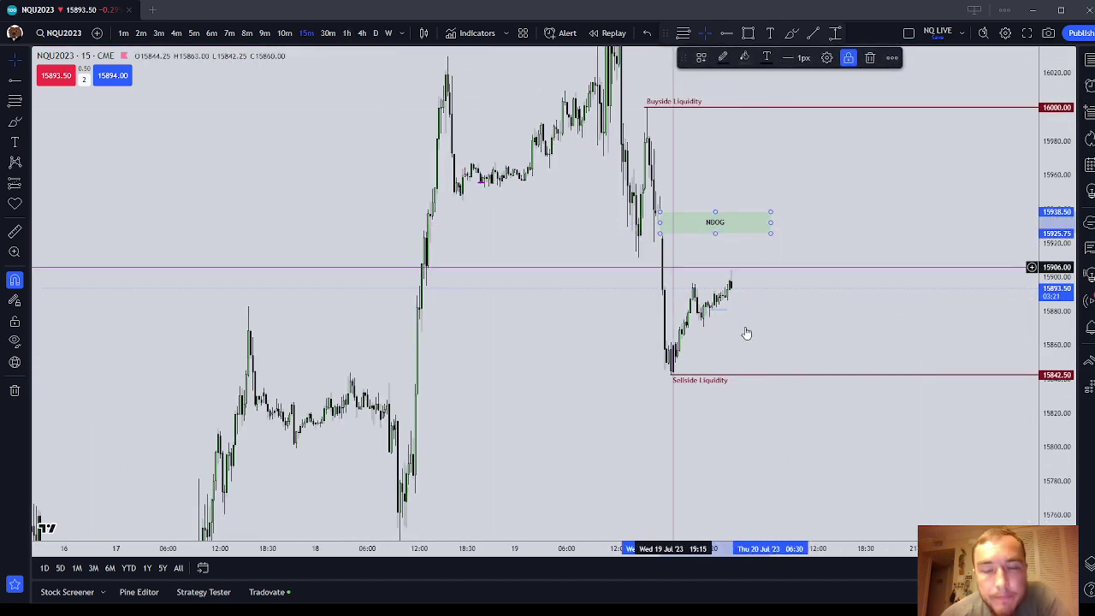
scroll(670, 248, "up", 2)
left_click(635, 121)
left_click(631, 108)
scroll(716, 407, "up", 1)
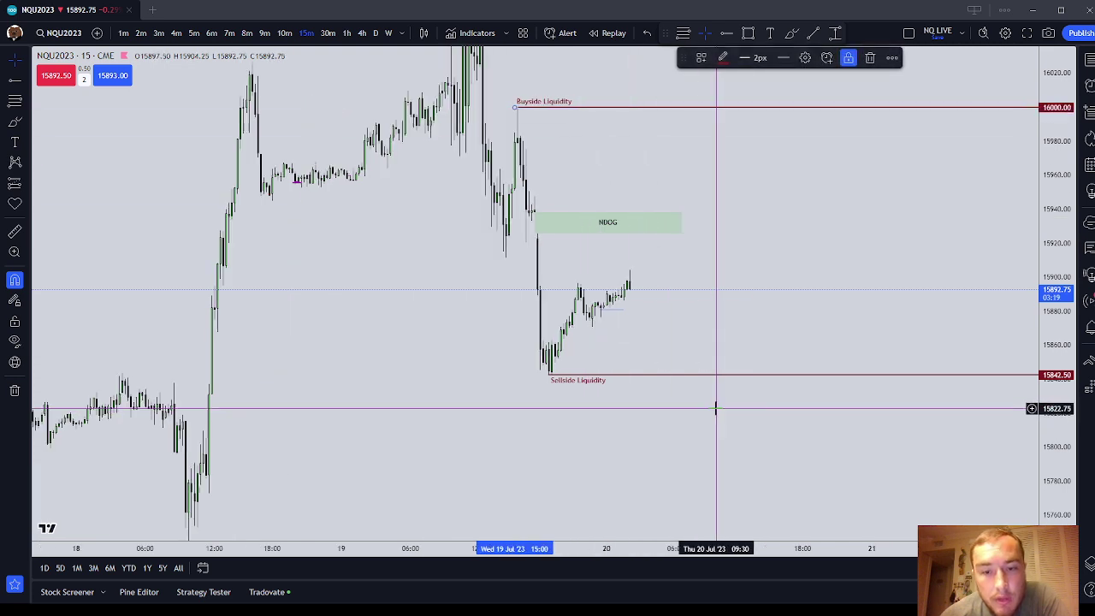
left_click(716, 407)
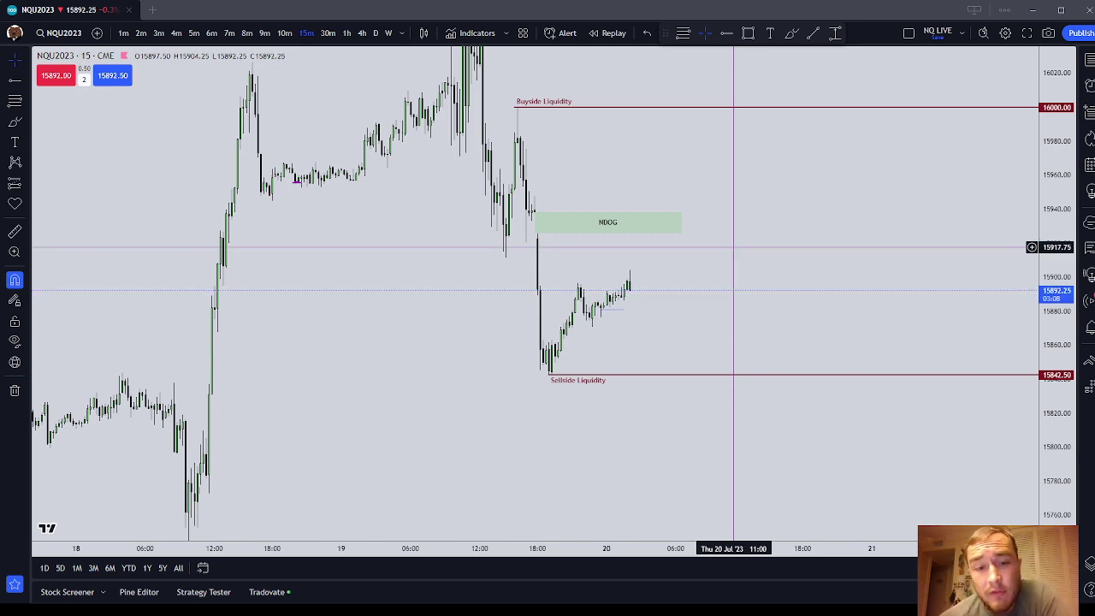
Inspect the higher Buyside Liquidity line at 16063.00 and the swing highs beneath it on the 15-minute chart
left_click_drag(412, 229, 577, 371)
left_click(588, 183)
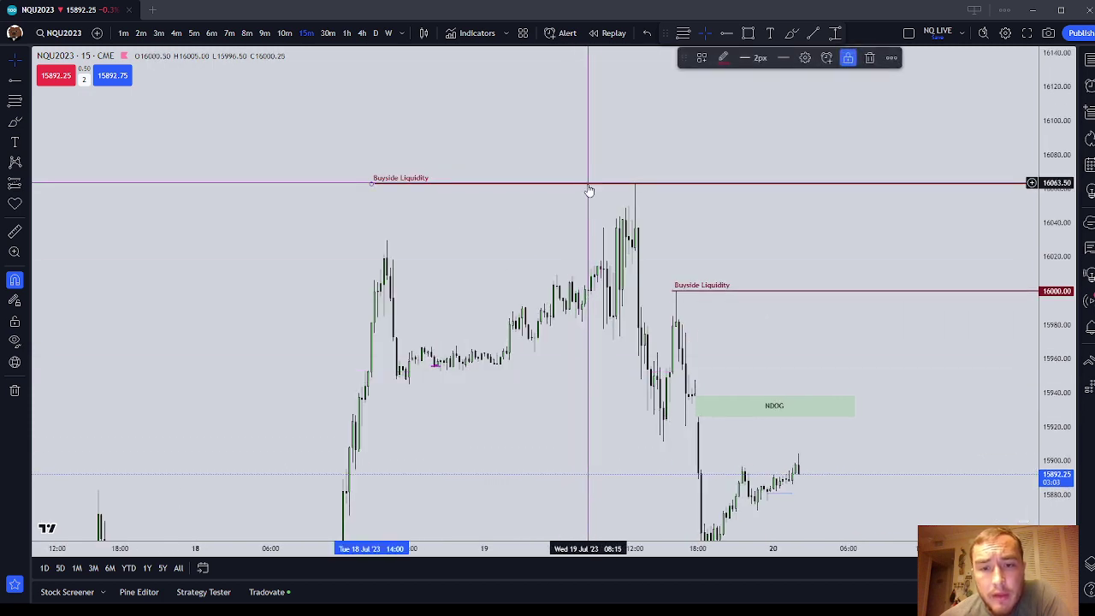
left_click(568, 237)
left_click_drag(757, 221, 883, 157)
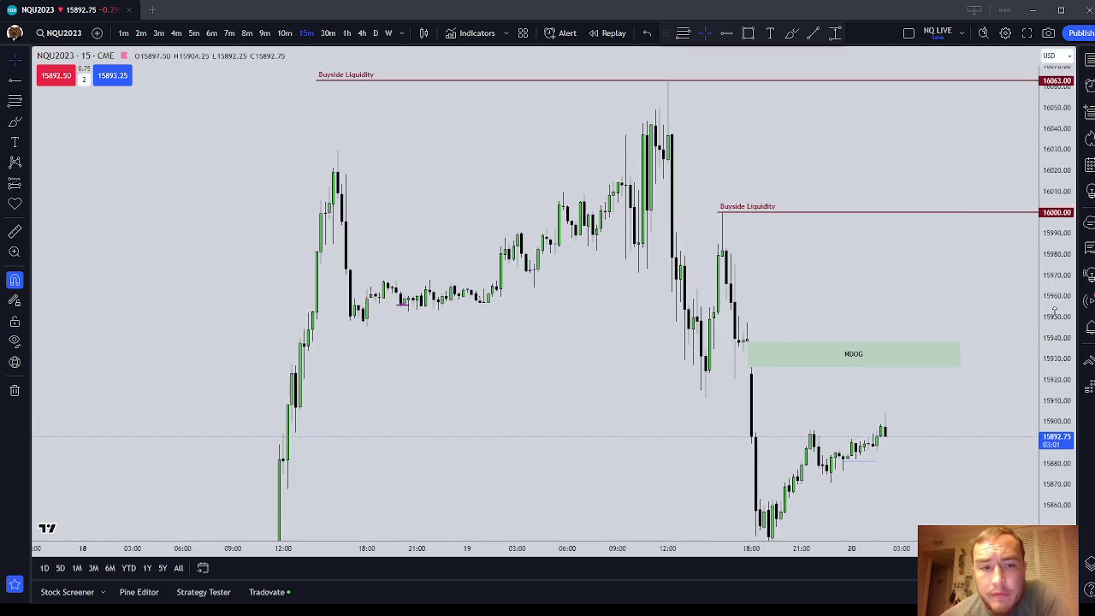
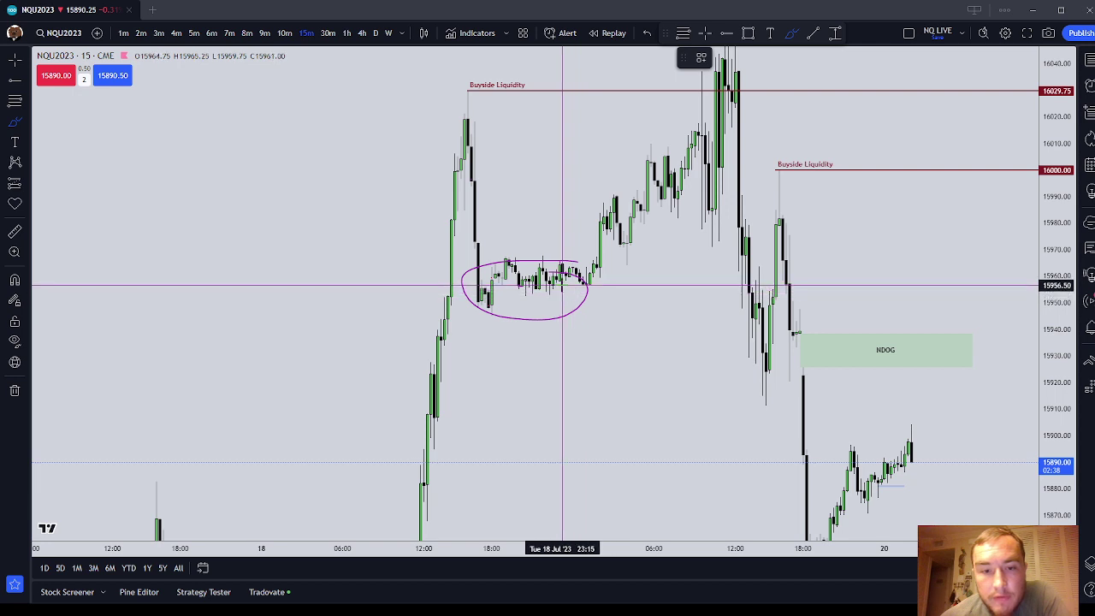
Brush a horizontal line through the circled consolidation and two short horizontal strokes beside the sharp drop before it
left_click_drag(484, 287, 582, 286)
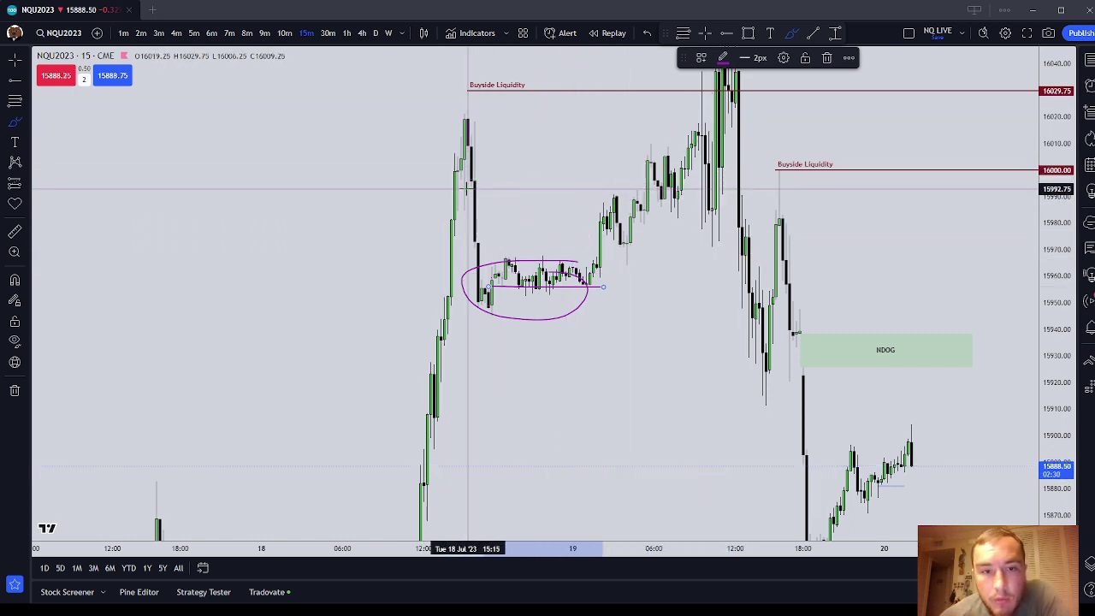
left_click_drag(469, 187, 497, 187)
left_click_drag(477, 239, 505, 239)
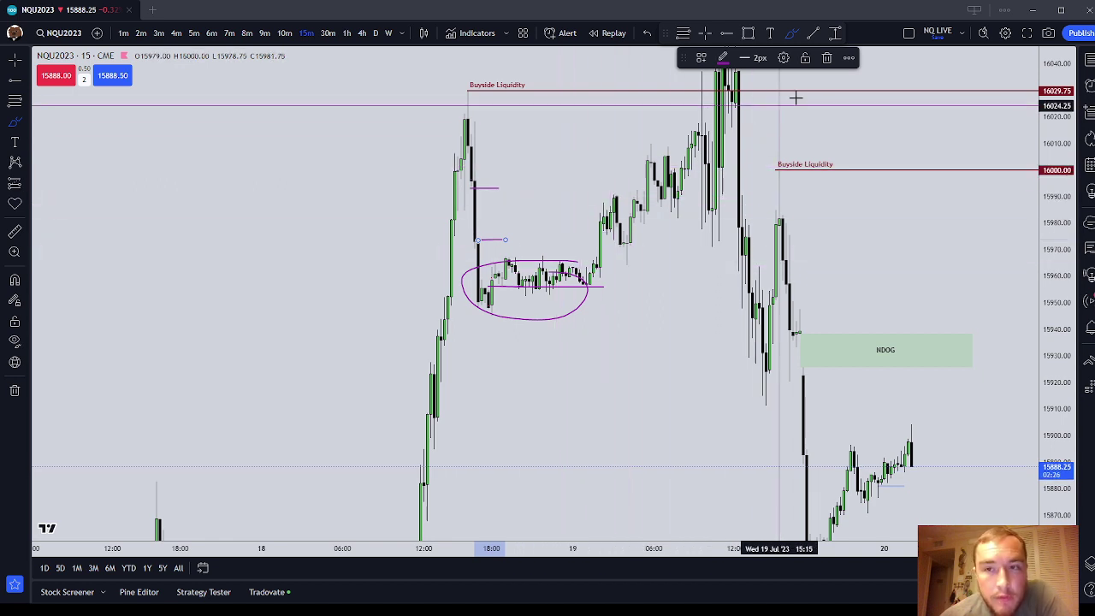
Delete the two short brush strokes beside the sharp drop above the circled consolidation
left_click(826, 57)
left_click(491, 188)
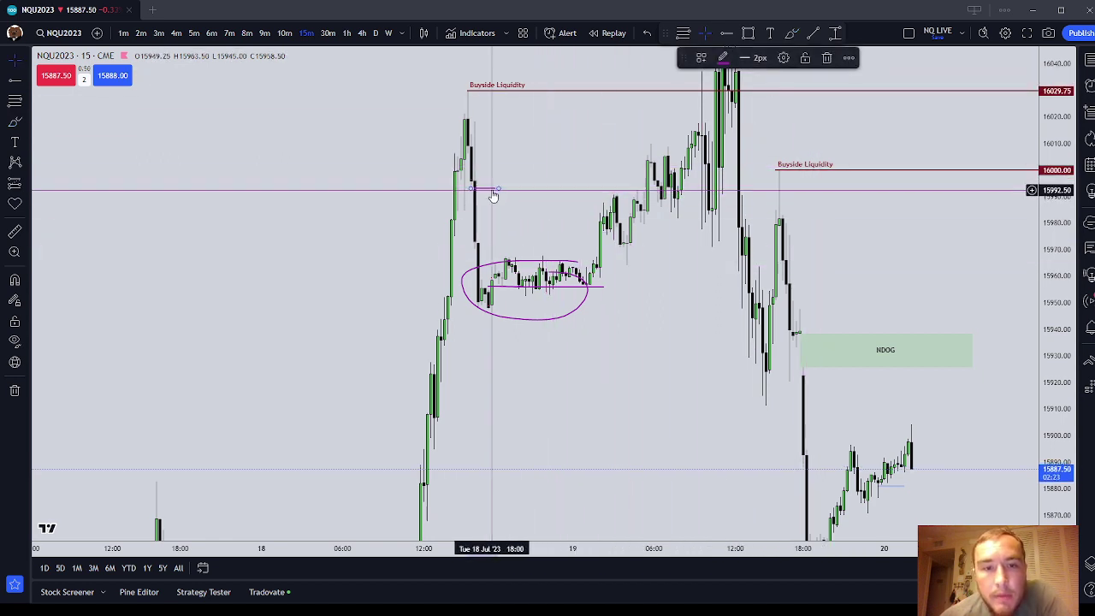
left_click(826, 58)
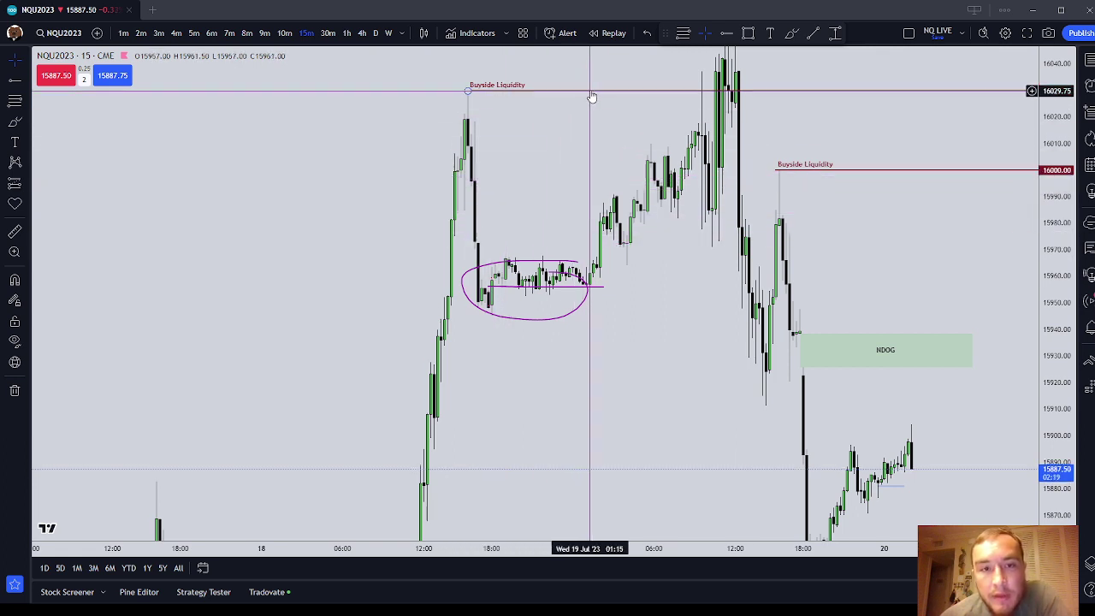
Brush circles around the swing high at the 16029.75 Buyside Liquidity line and three small consolidations along the climb from the circled range
left_click(14, 121)
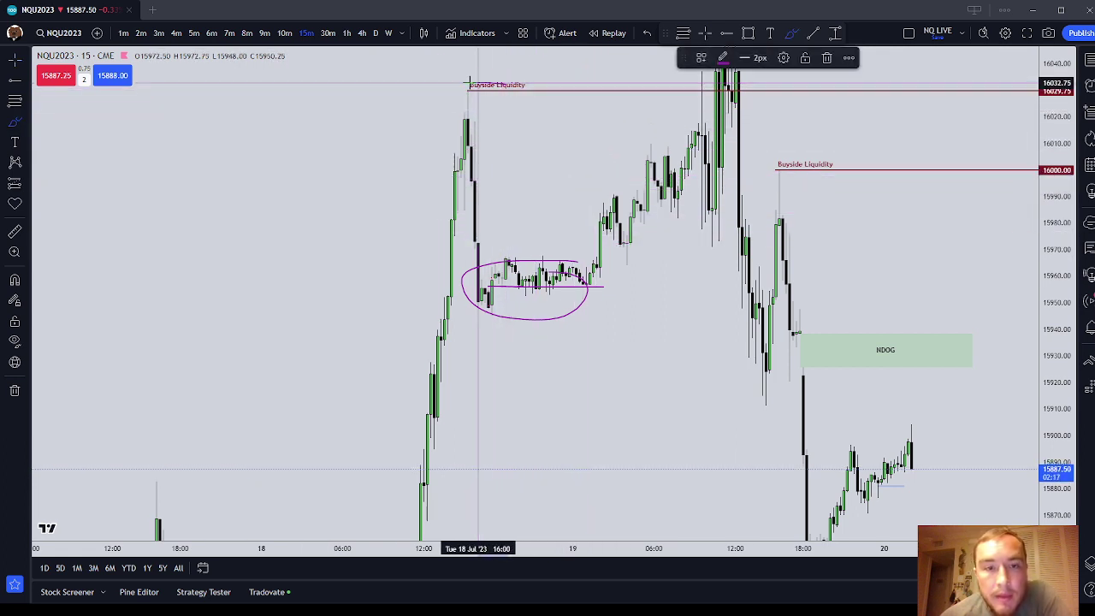
mouse_move(492, 82)
left_mouse_down()
mouse_move(454, 96)
mouse_move(492, 79)
left_mouse_up()
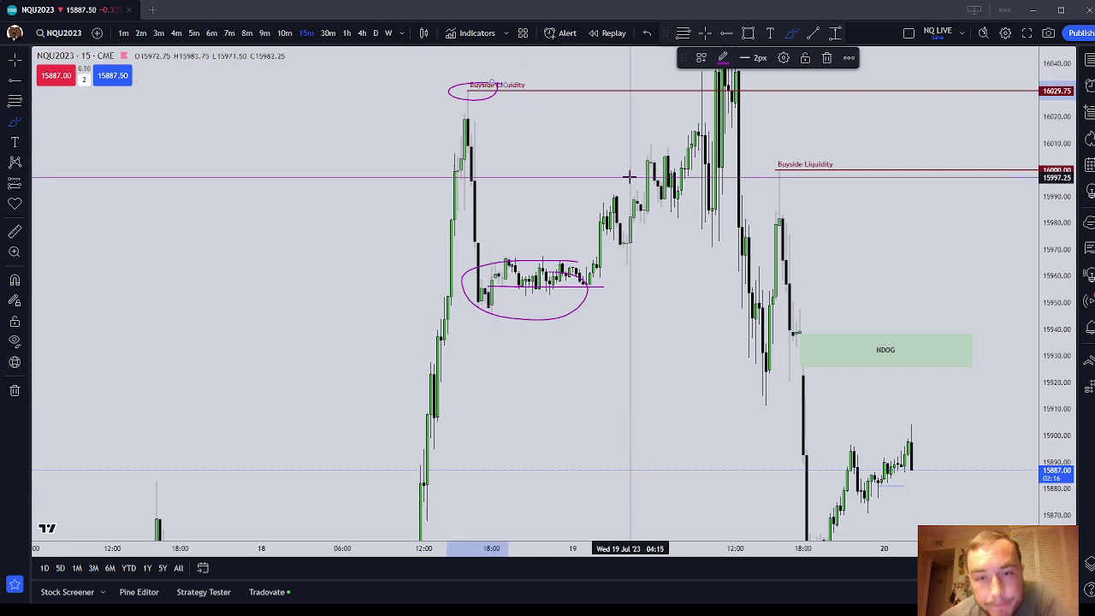
scroll(604, 216, "up", 1)
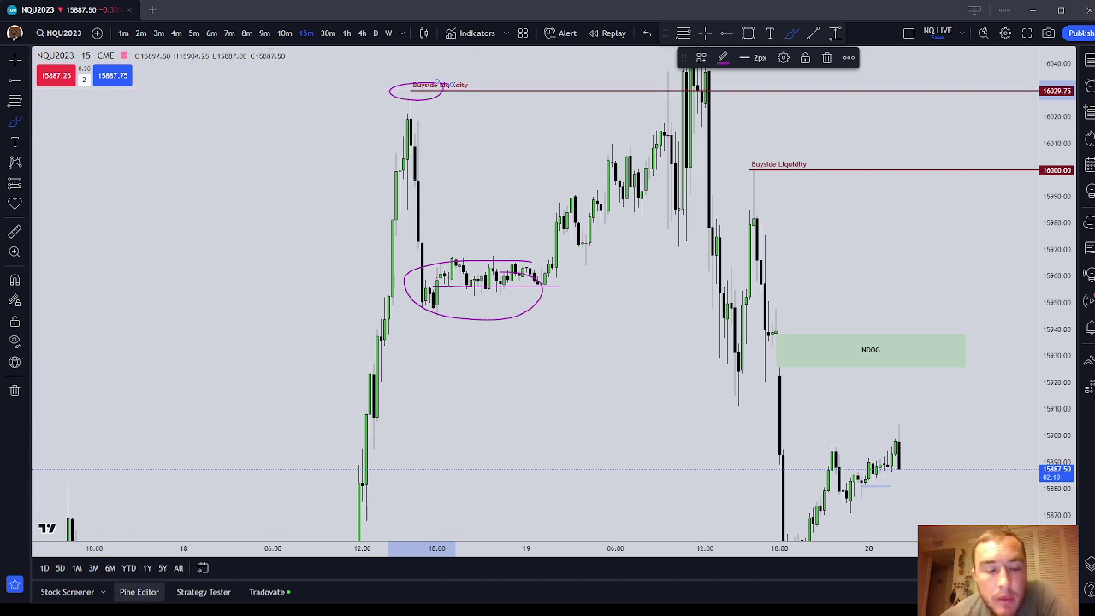
mouse_move(600, 200)
left_mouse_down()
mouse_move(582, 200)
mouse_move(586, 210)
left_mouse_up()
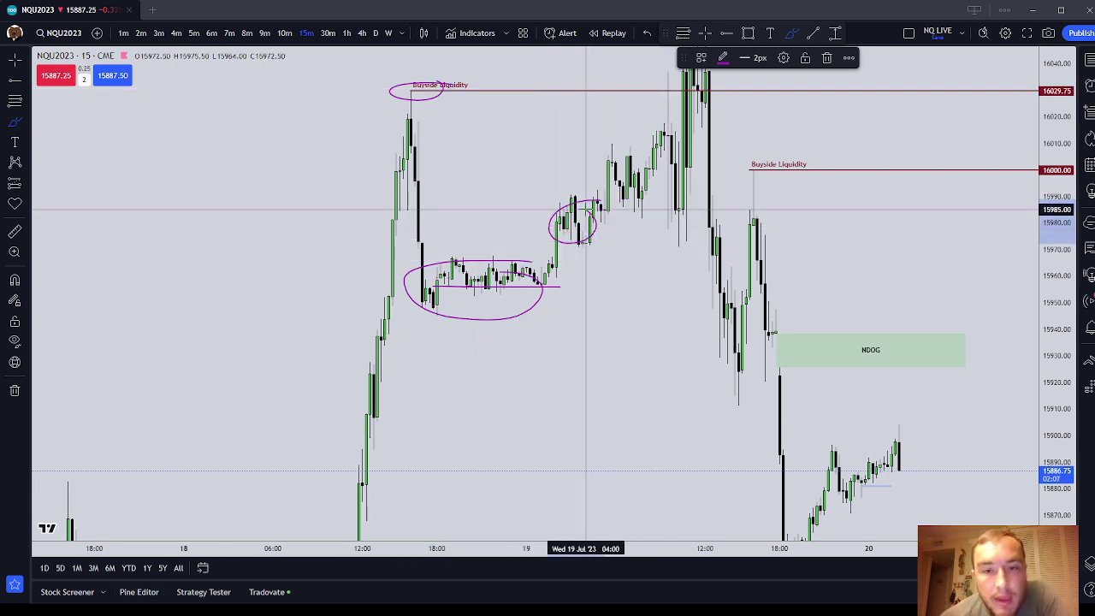
mouse_move(638, 158)
left_mouse_down()
mouse_move(627, 158)
mouse_move(641, 184)
left_mouse_up()
left_click_drag(665, 121, 645, 122)
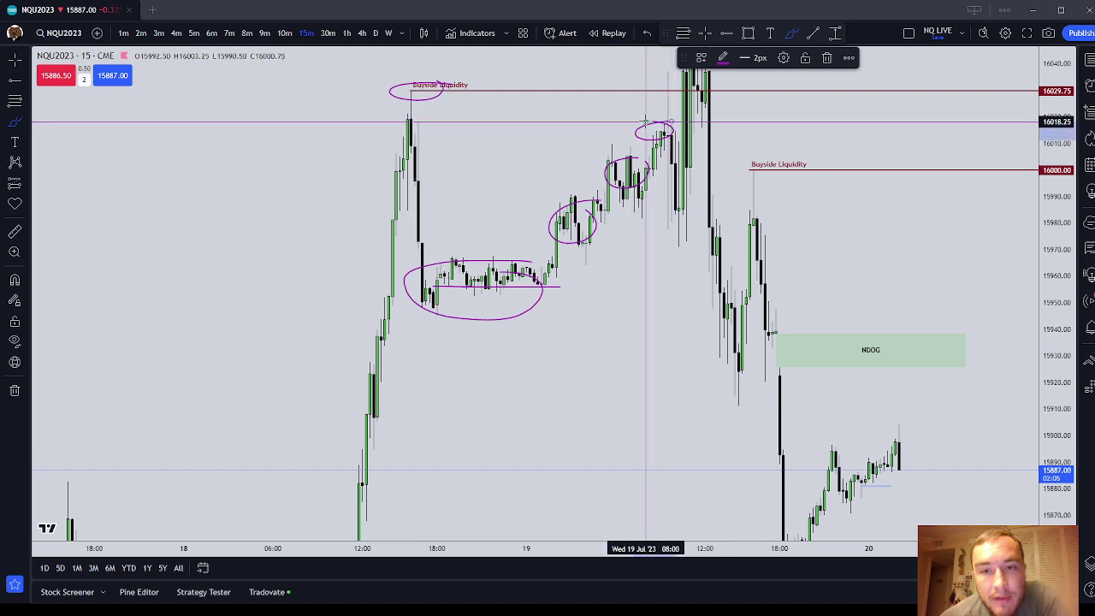
key("Escape")
Shift the large brush circle around the consolidation slightly toward the later candles
left_click_drag(659, 241, 650, 293)
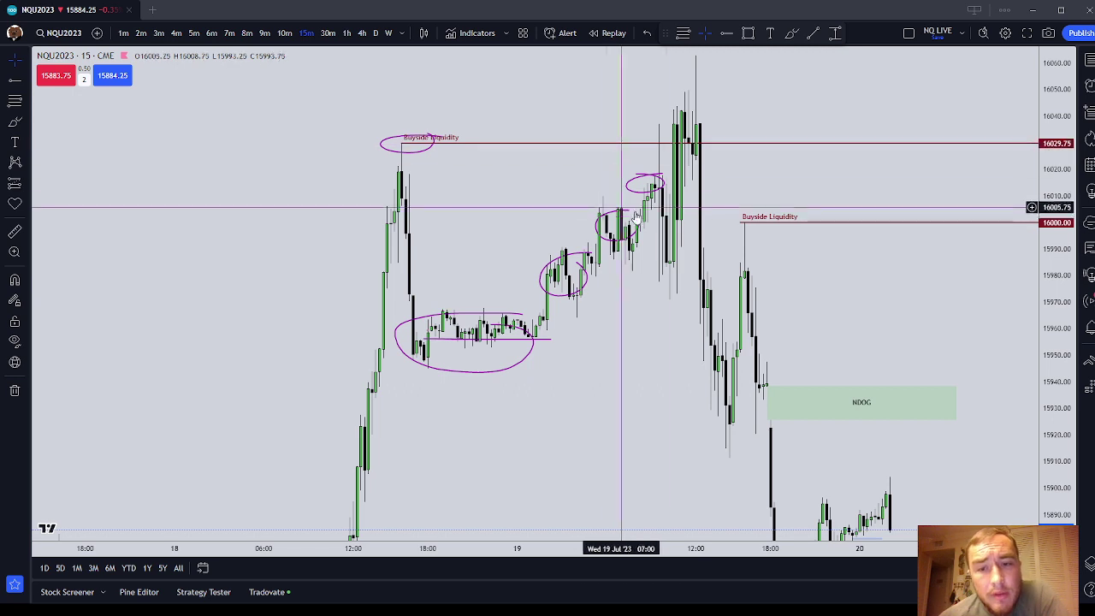
left_click_drag(667, 385, 635, 361)
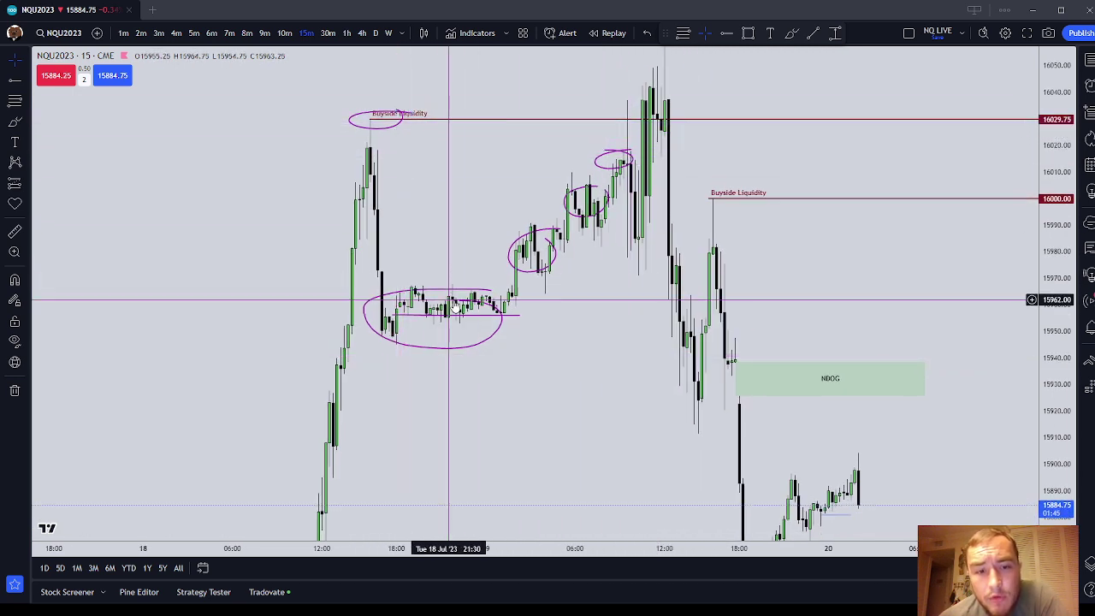
mouse_move(471, 299)
left_mouse_down()
mouse_move(504, 298)
mouse_move(478, 299)
left_mouse_up()
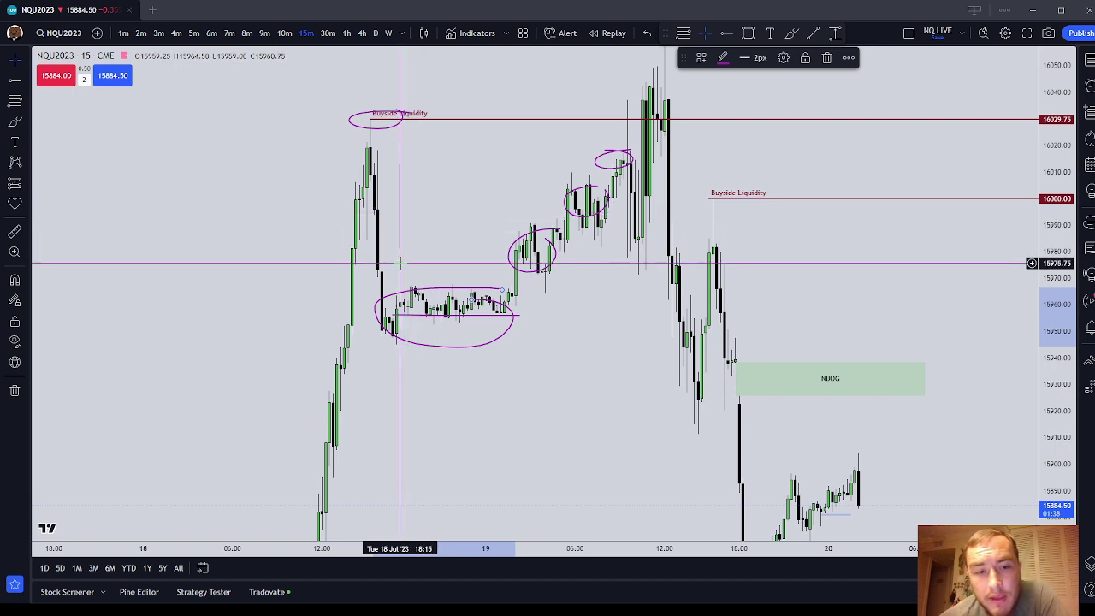
left_click(399, 131)
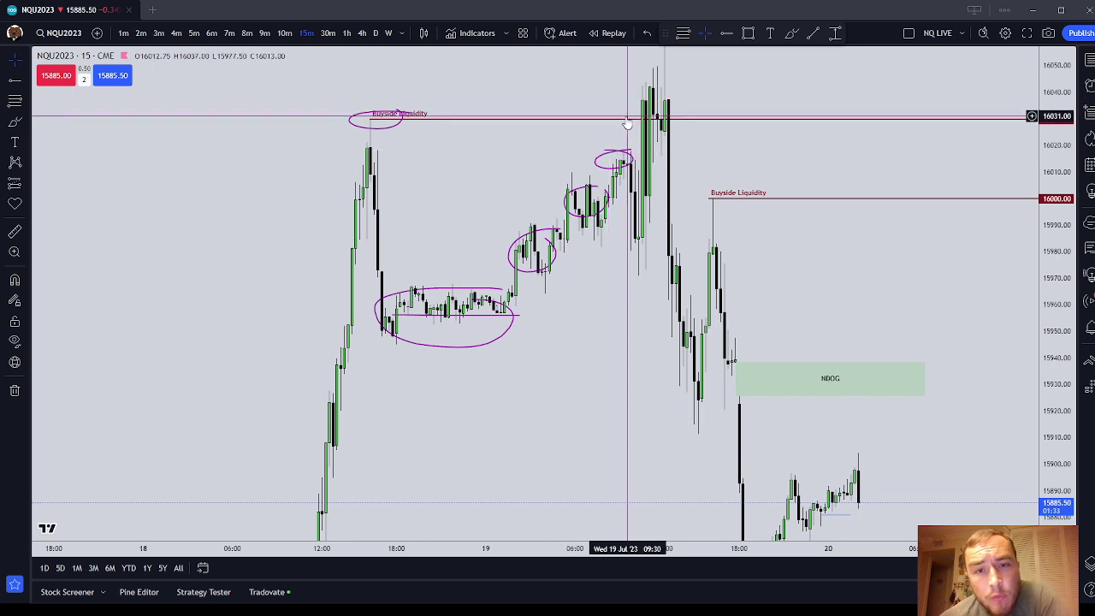
Delete the three brush circles around the small consolidations on the climb toward the 16029.75 Buyside Liquidity line
left_click(626, 159)
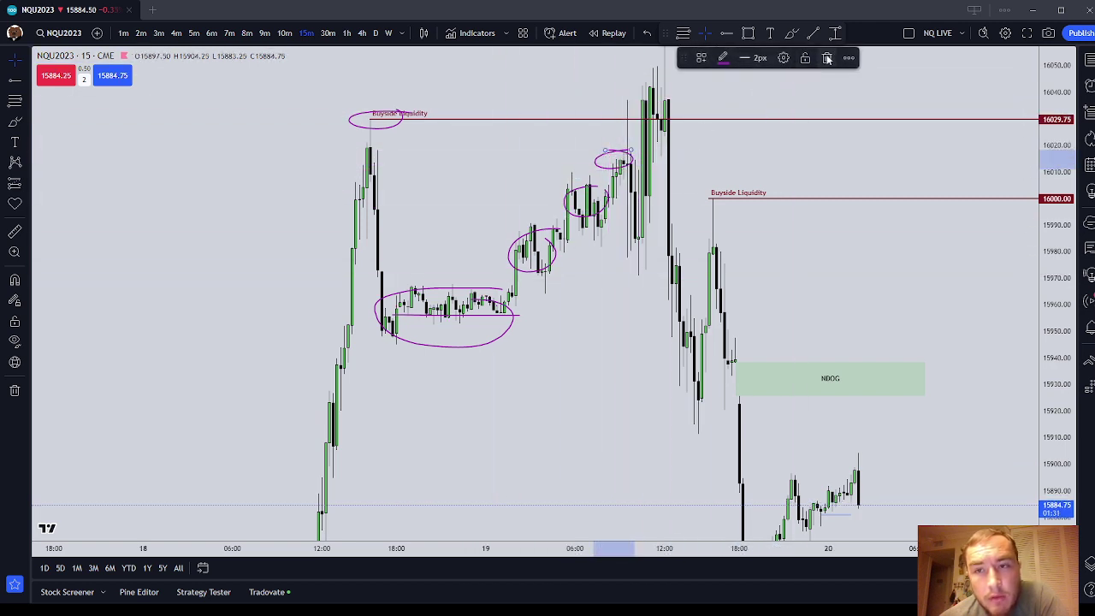
key("Delete")
left_click(549, 231)
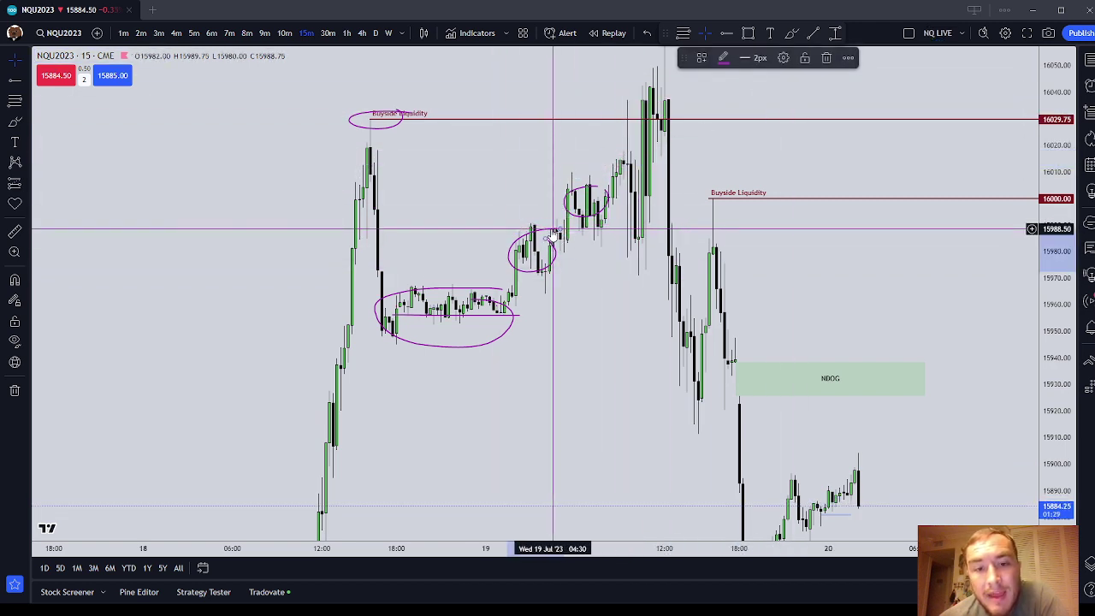
left_click(601, 206)
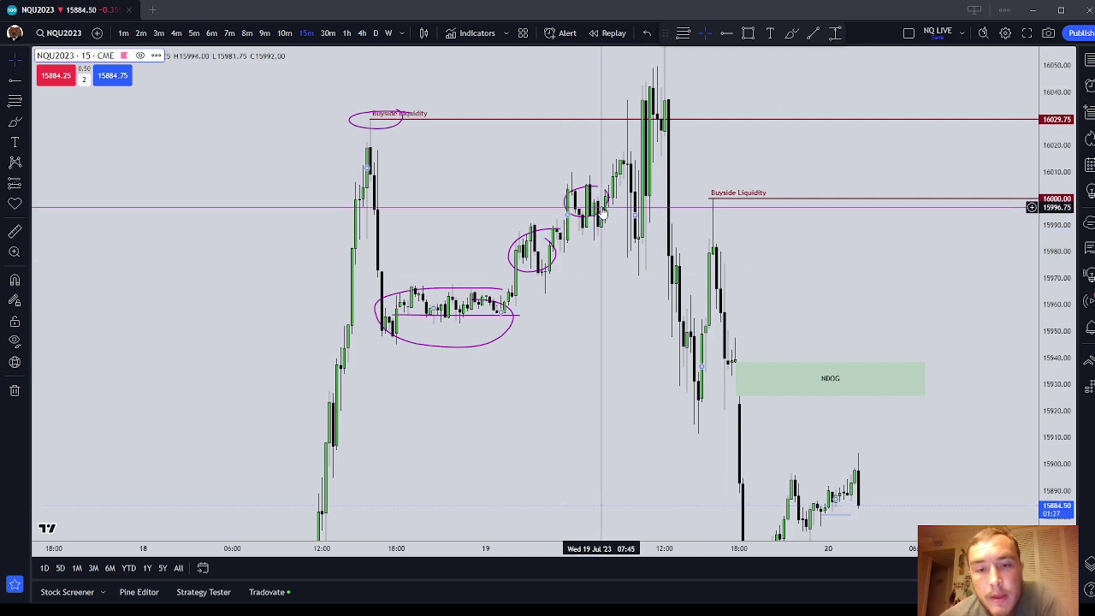
left_click(604, 204)
left_click(824, 59)
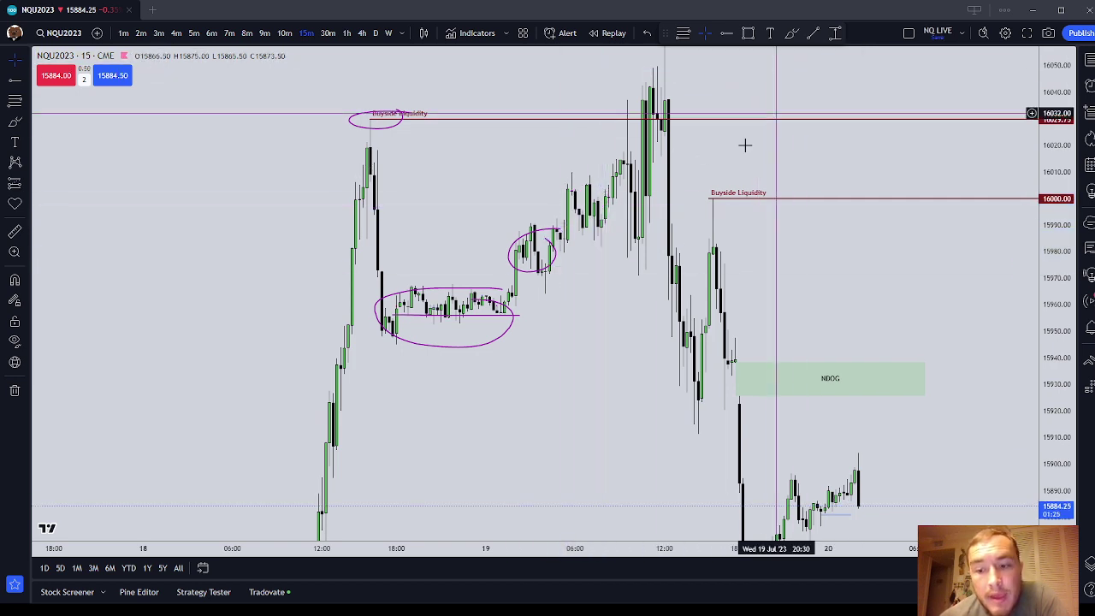
left_click(556, 249)
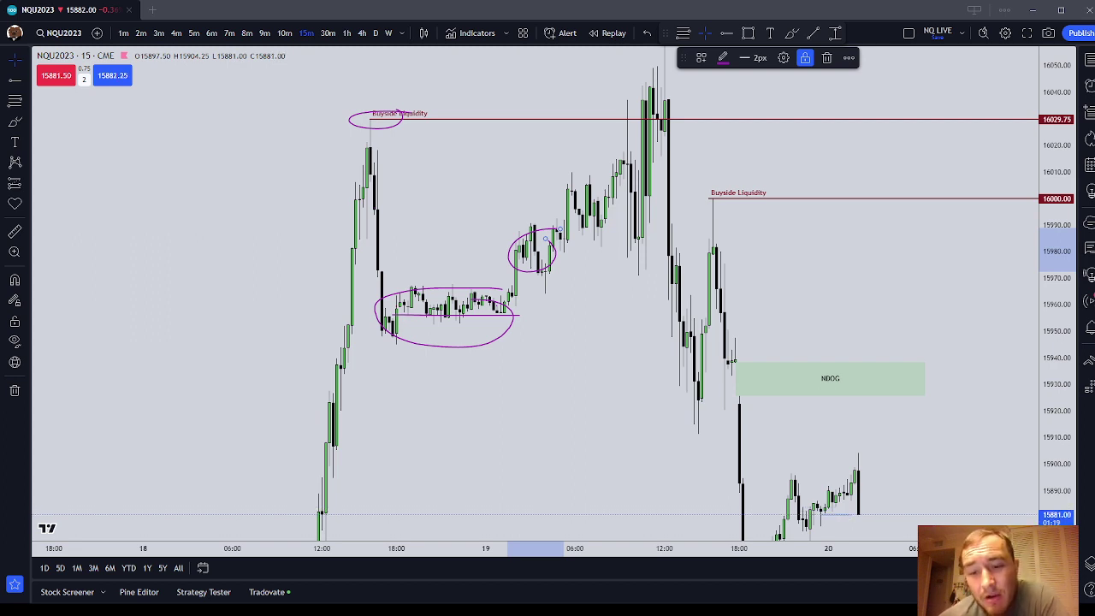
left_click(611, 254)
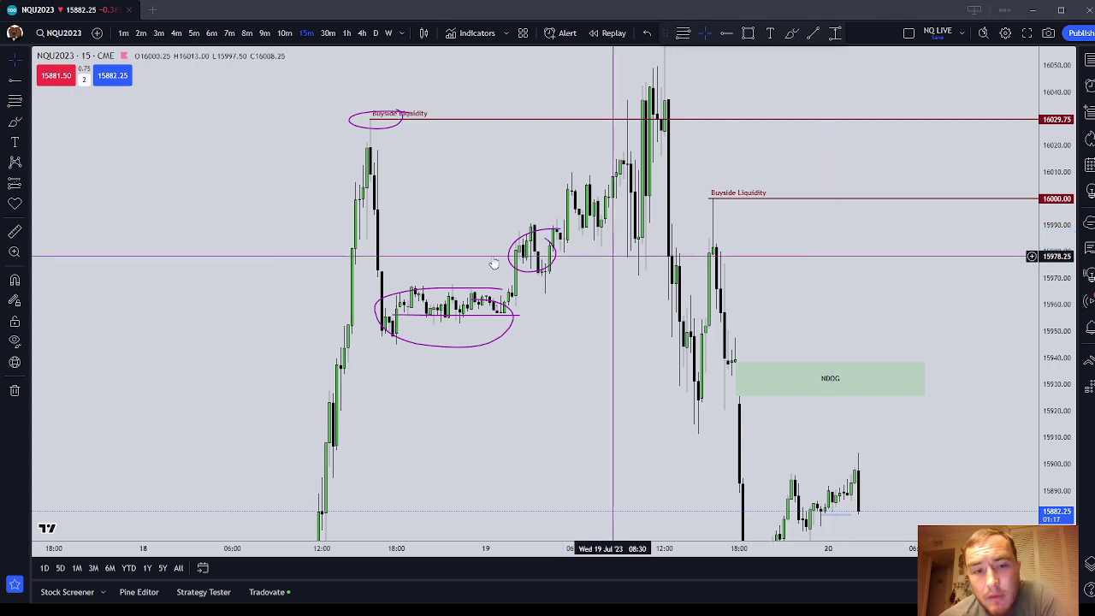
left_click(542, 229)
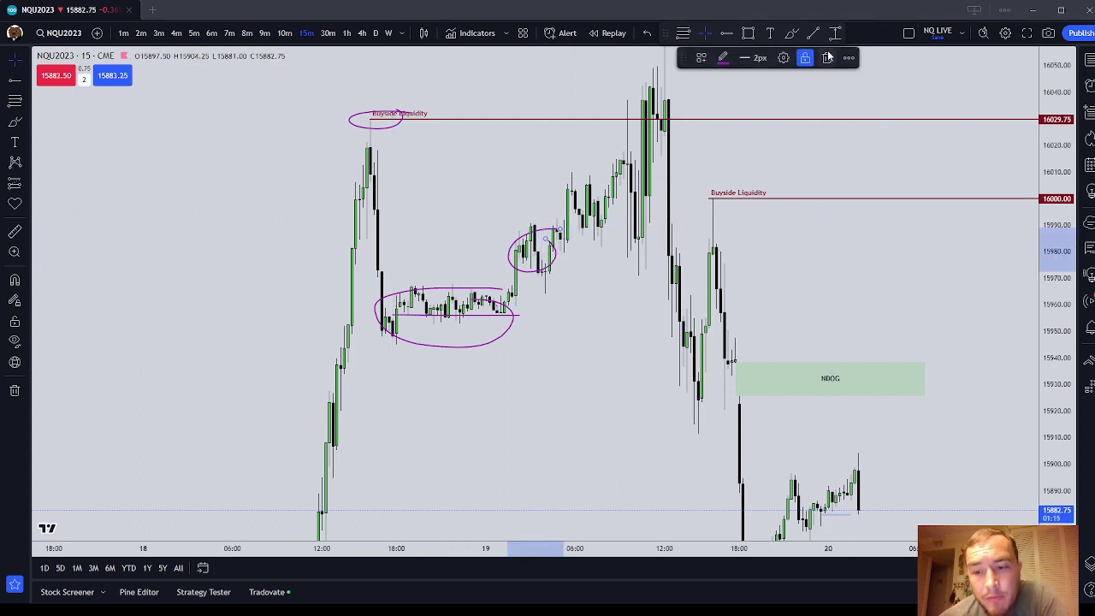
left_click(828, 57)
Delete the remaining brush marks: the large consolidation circle, the line through it and the circle at the 16029.75 swing high
left_click(508, 302)
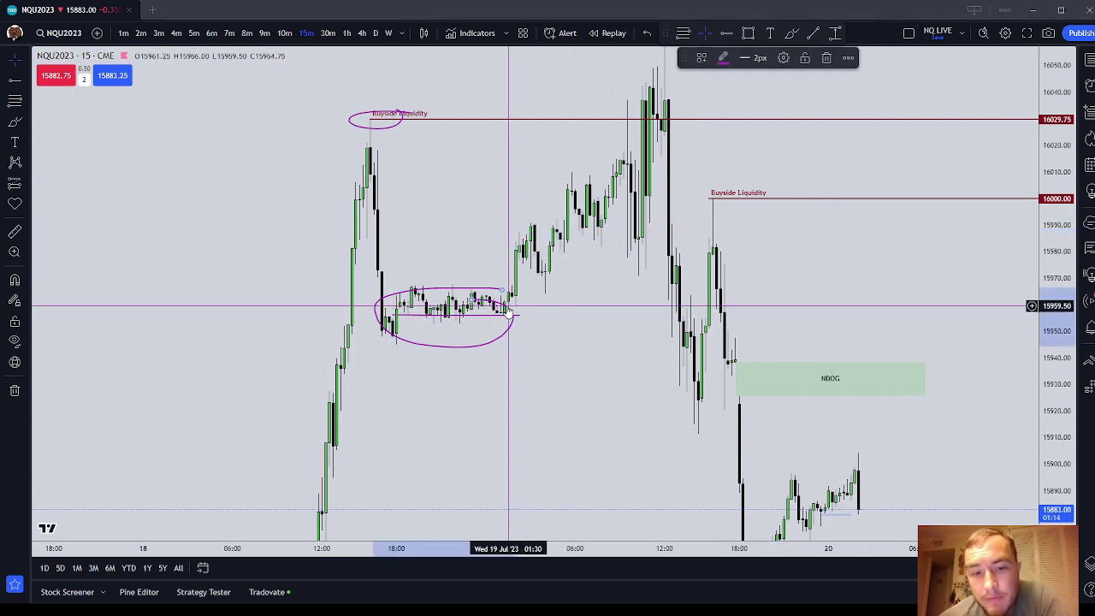
left_click(826, 58)
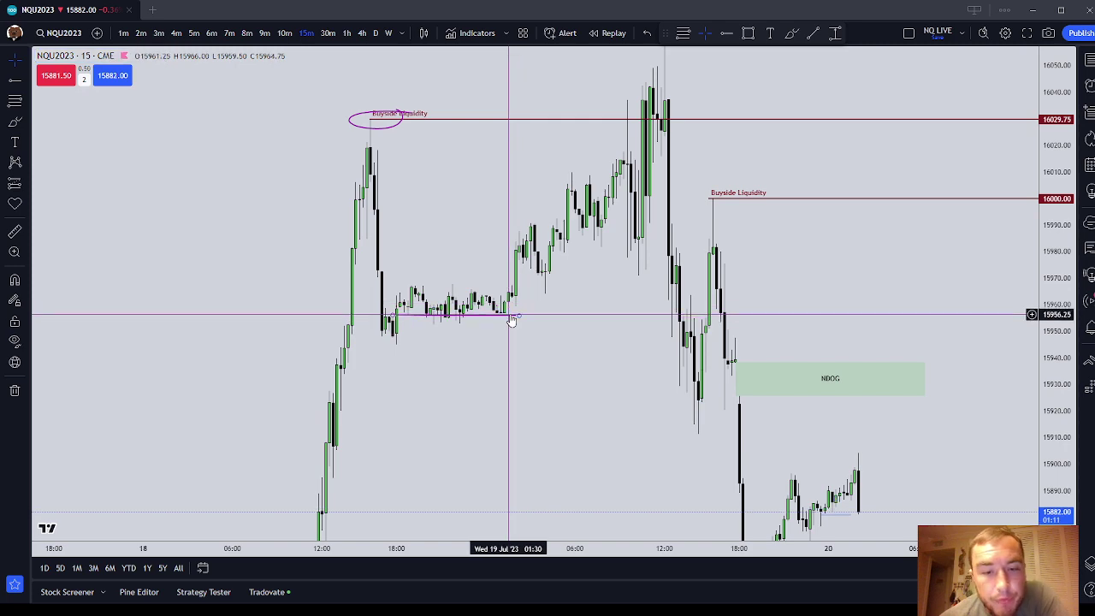
left_click(511, 317)
left_click(828, 58)
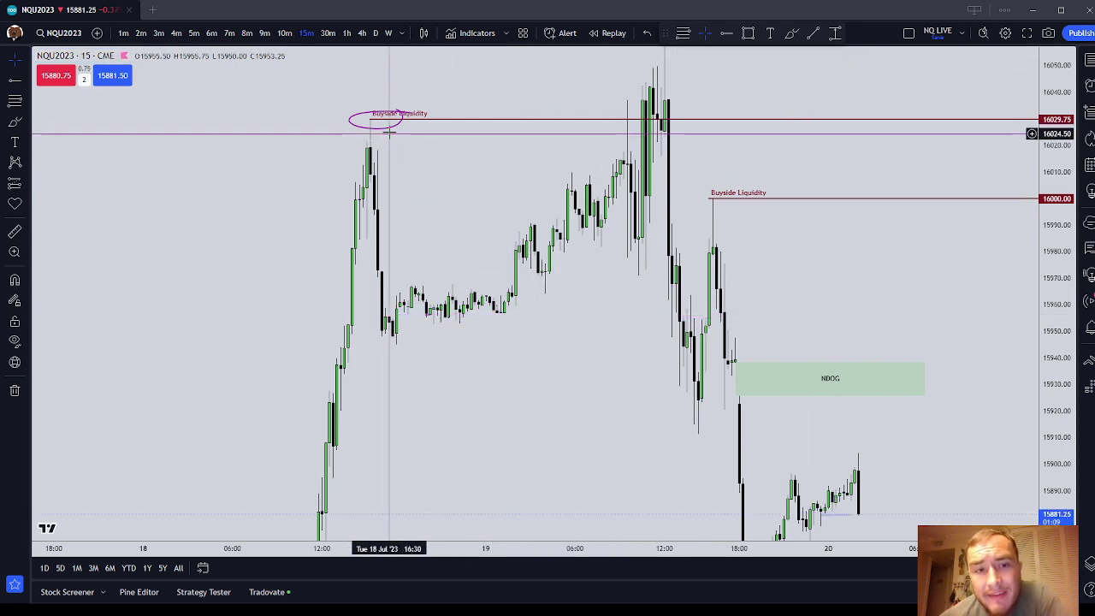
left_click(385, 126)
left_click(829, 59)
Examine recent price action on a wider 15-minute view against the NDOG zone, the Buyside Liquidity lines and Sellside Liquidity at 15842.50
left_click_drag(582, 338, 419, 257)
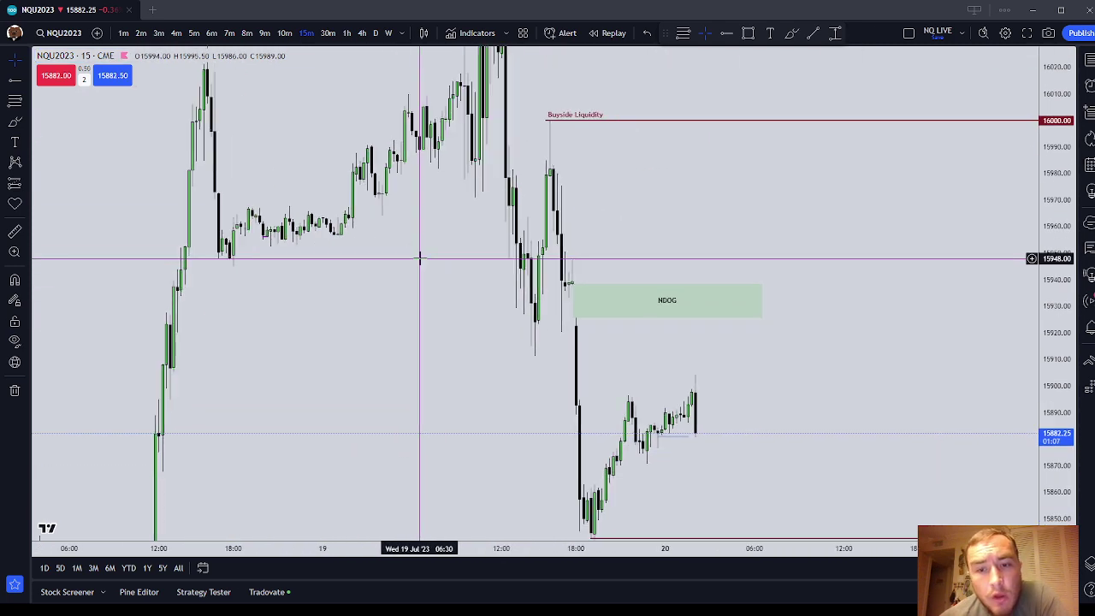
scroll(419, 257, "down", 2)
left_click_drag(1058, 239, 1019, 425)
left_click_drag(790, 461, 813, 425)
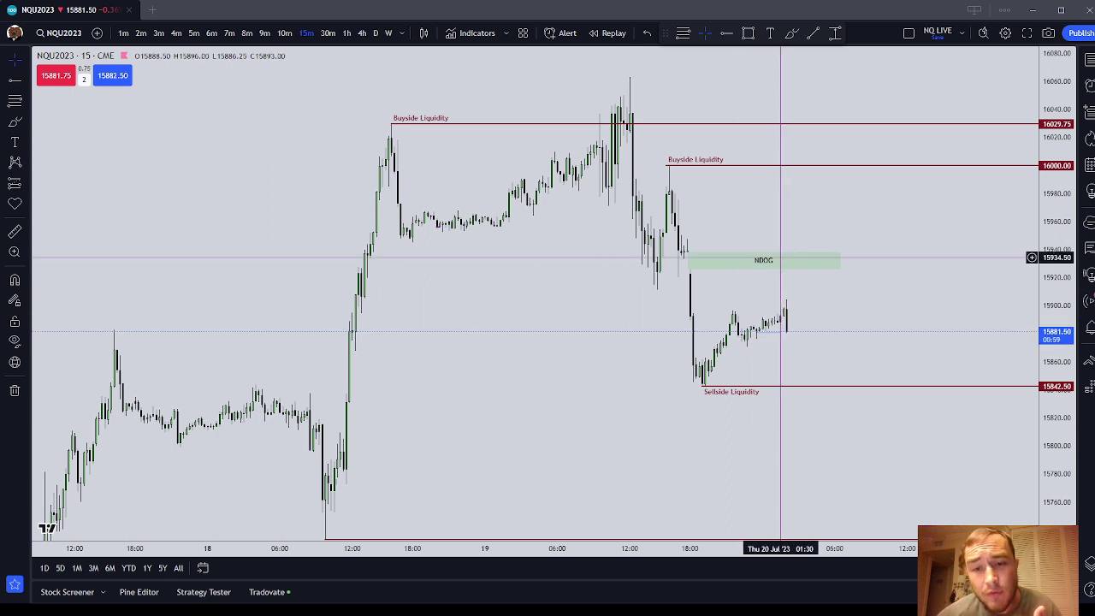
left_click(810, 220)
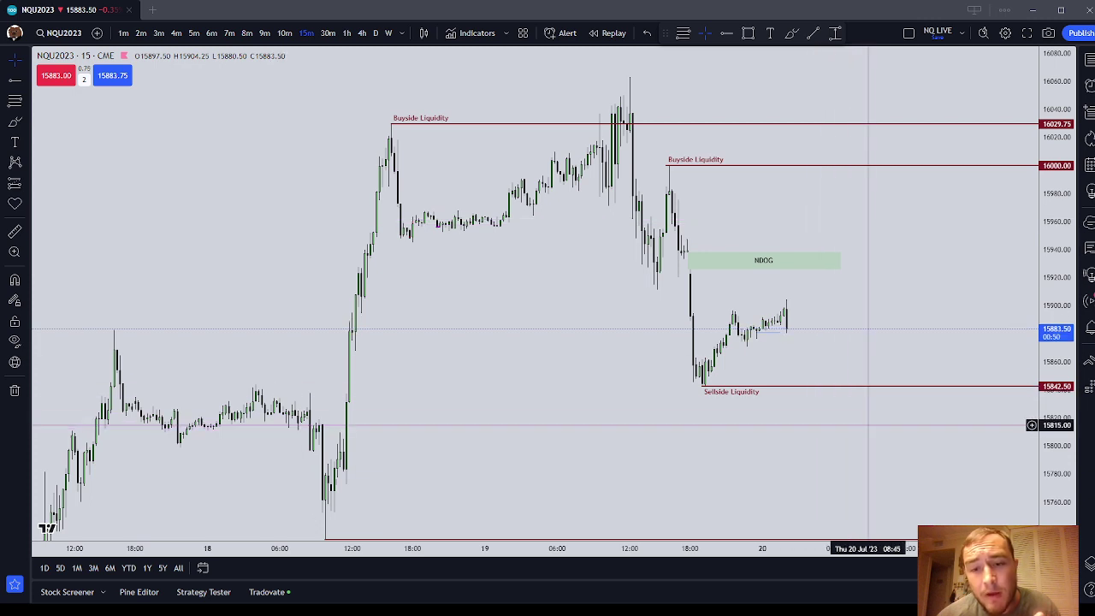
scroll(870, 425, "down", 2)
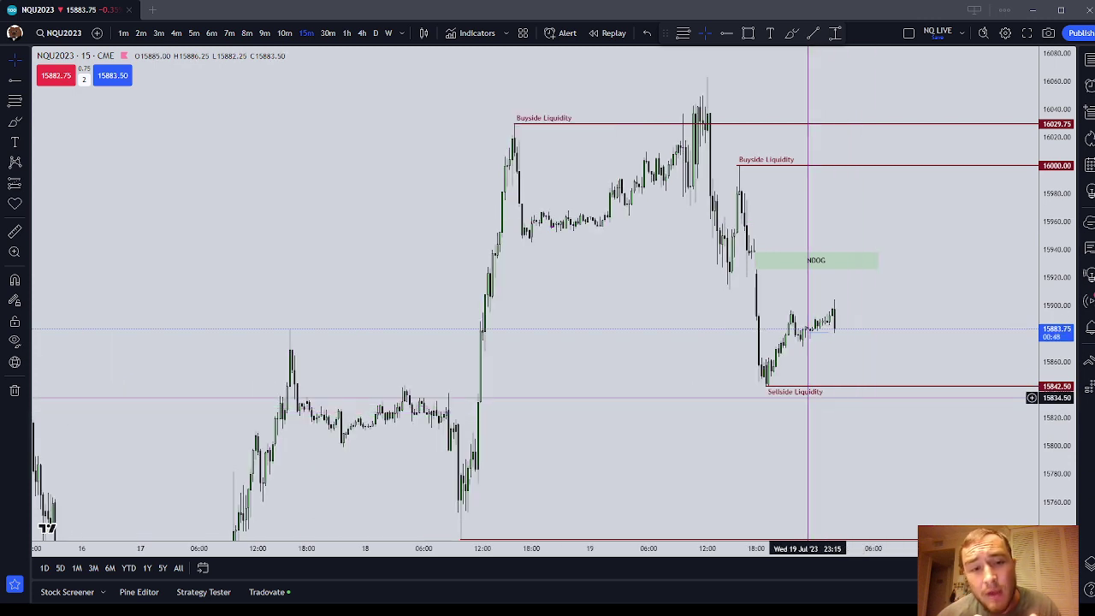
left_click(775, 163)
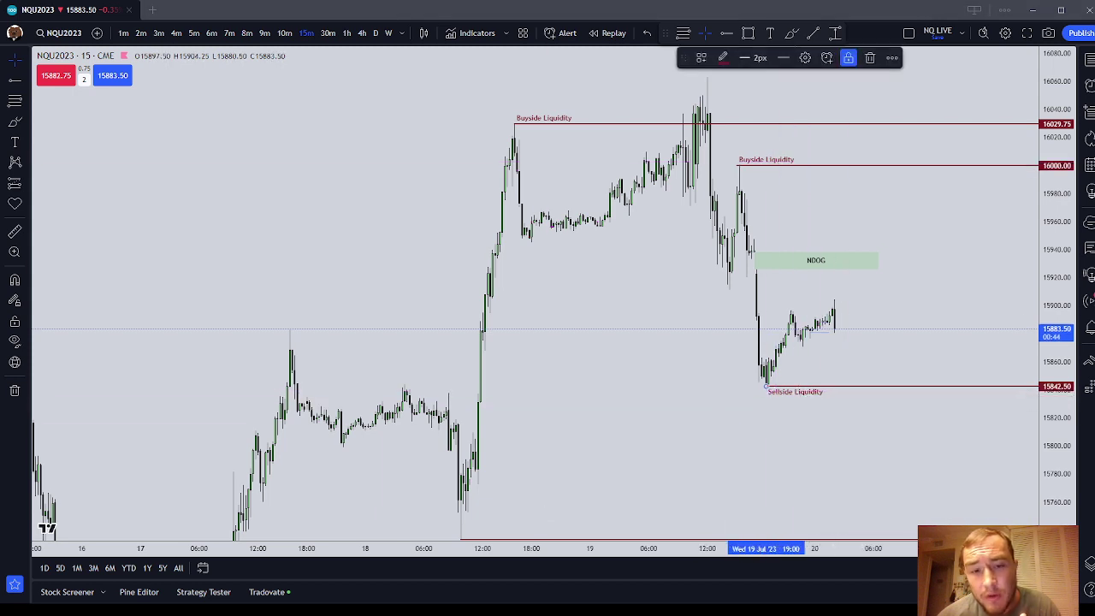